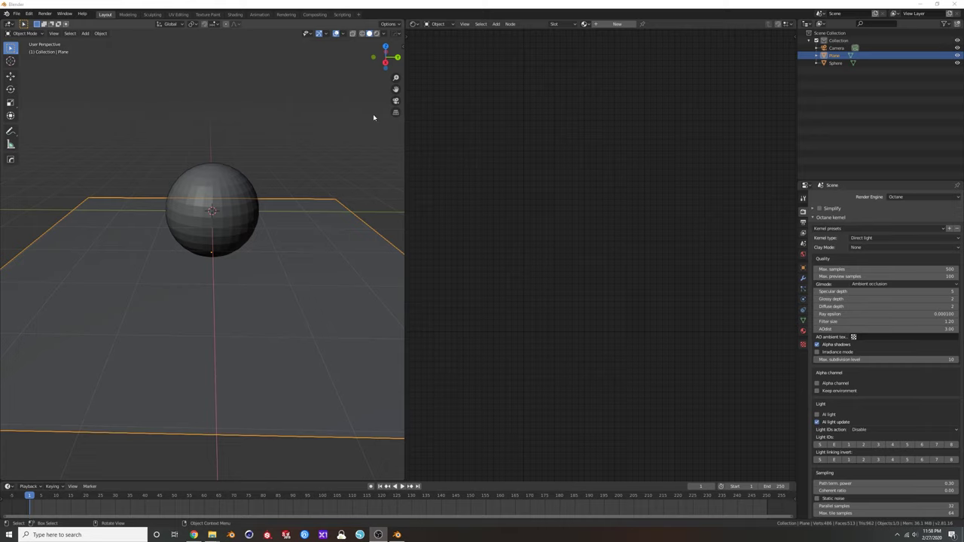
Create a new material for the plane, keeping the Octane Glossy Material as its surface.
left_click(803, 332)
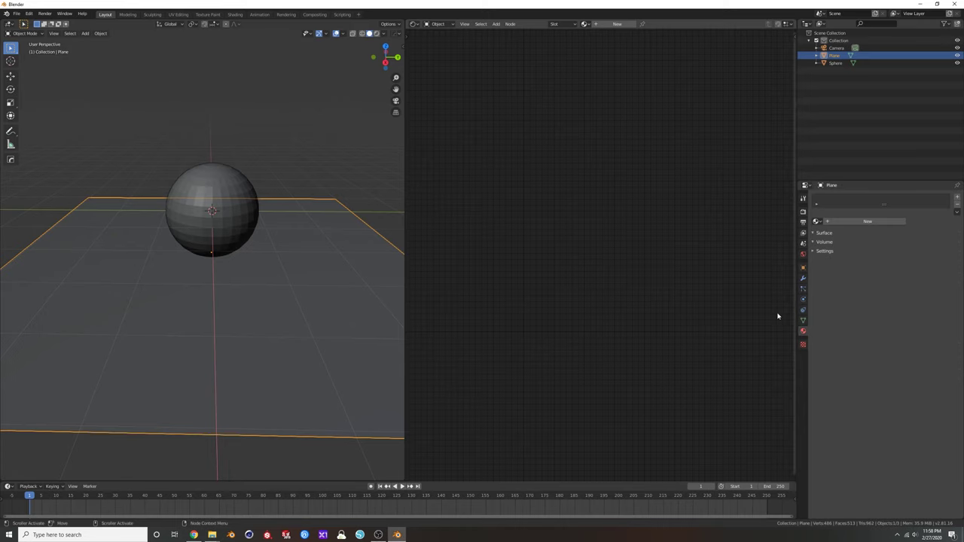
left_click(846, 222)
left_click(938, 242)
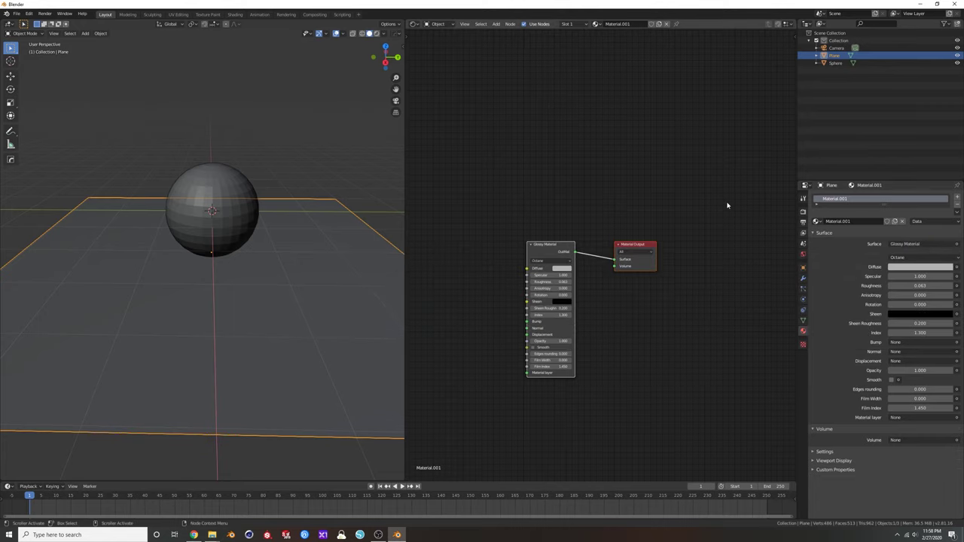
middle_click_drag(651, 271, 672, 255)
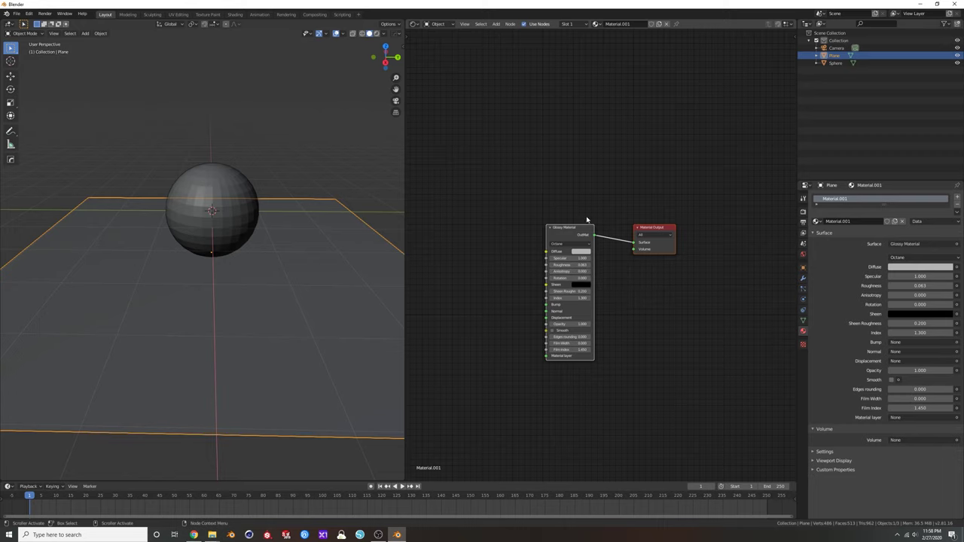
middle_click_drag(613, 208, 615, 190)
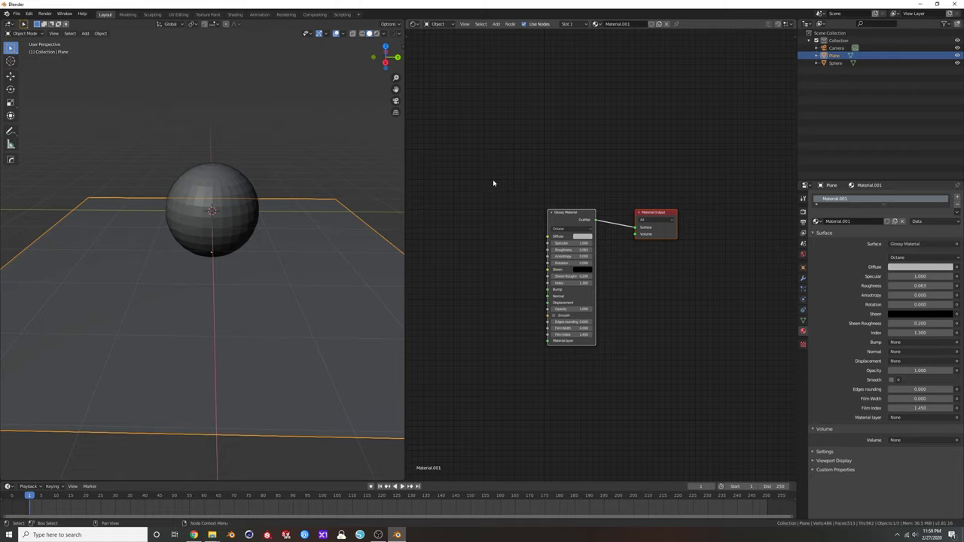
Check the spacebar action setting in the keymap preferences, and close the preferences.
key("F3")
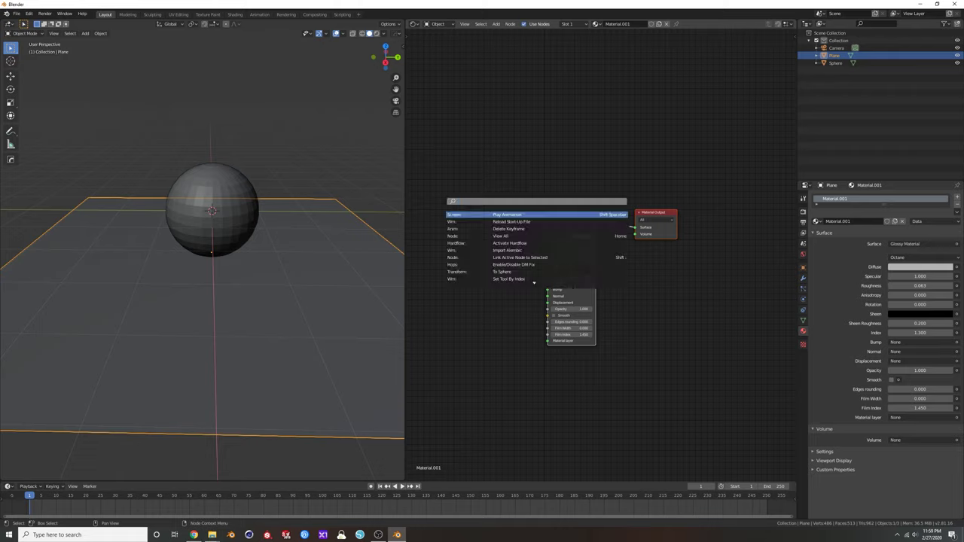
left_click(29, 13)
left_click(48, 122)
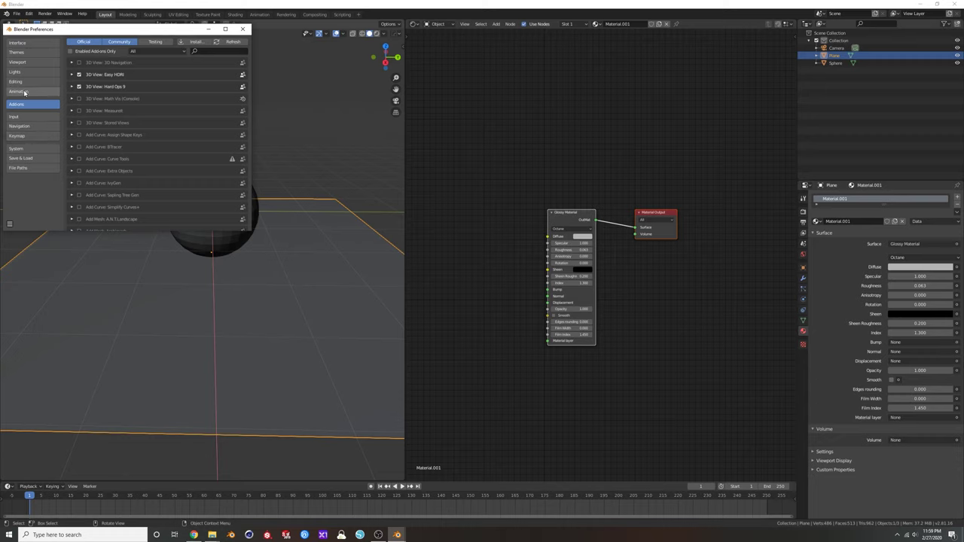
left_click(17, 136)
left_click_drag(95, 28, 347, 98)
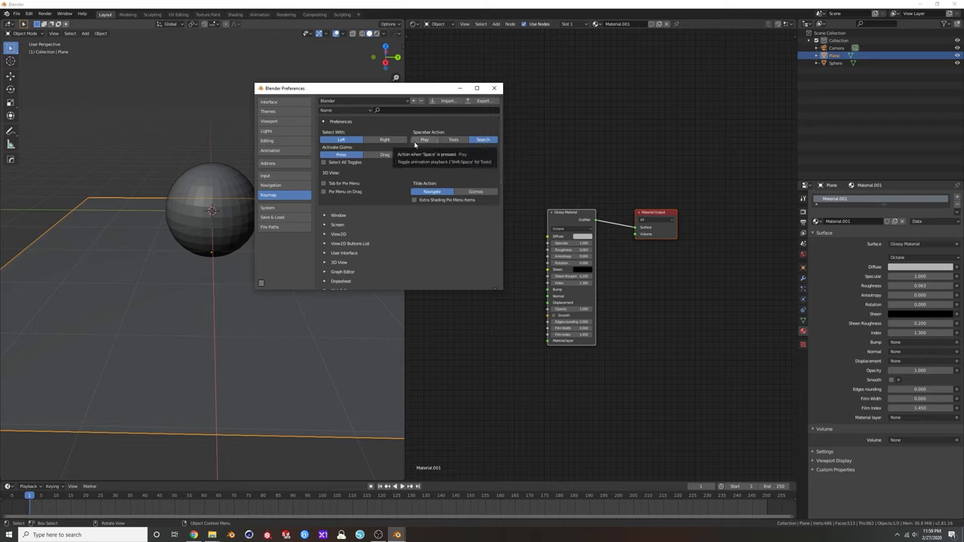
left_click(495, 88)
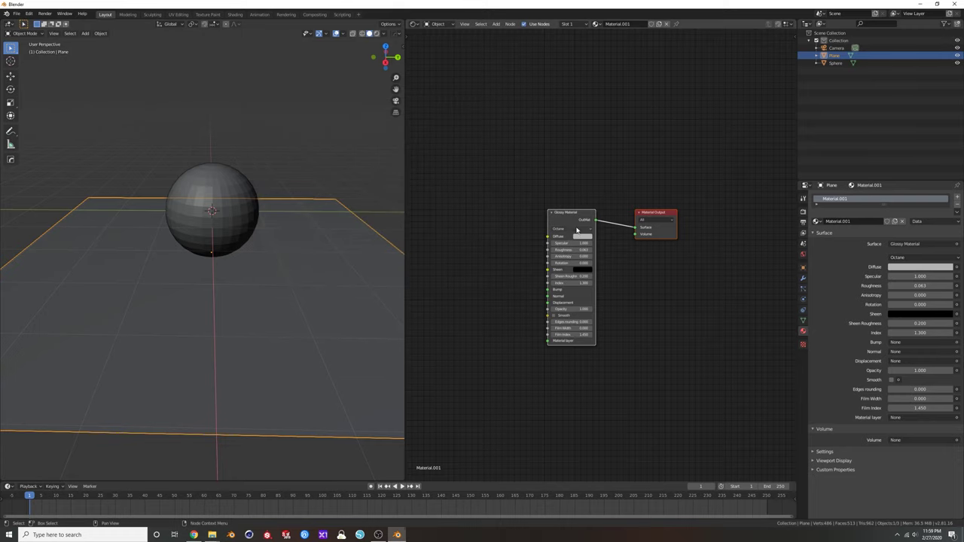
Search the commands for "db", run Open Octane DB (LiveDB and LocalDB), and make its window taller.
scroll(603, 226, "up", 2)
key("space")
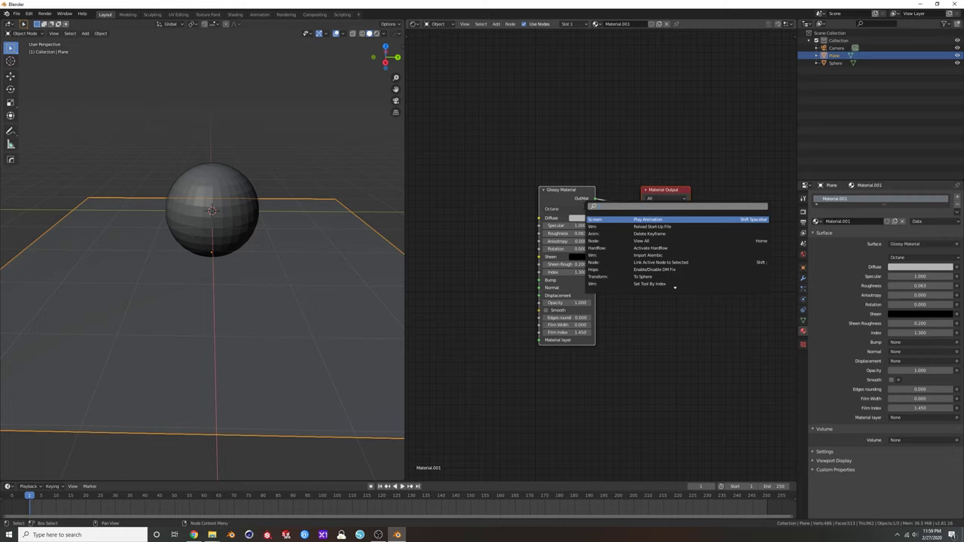
type("oc")
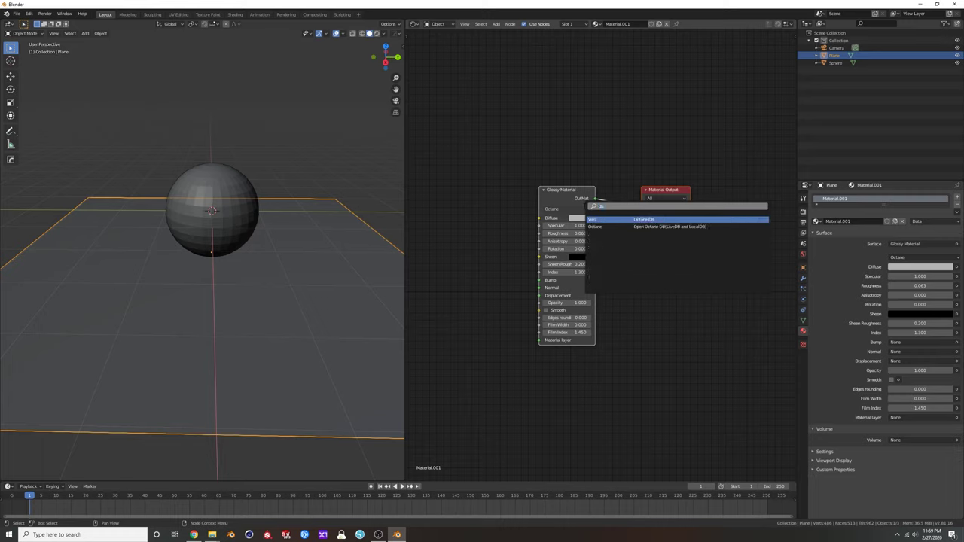
key("Down")
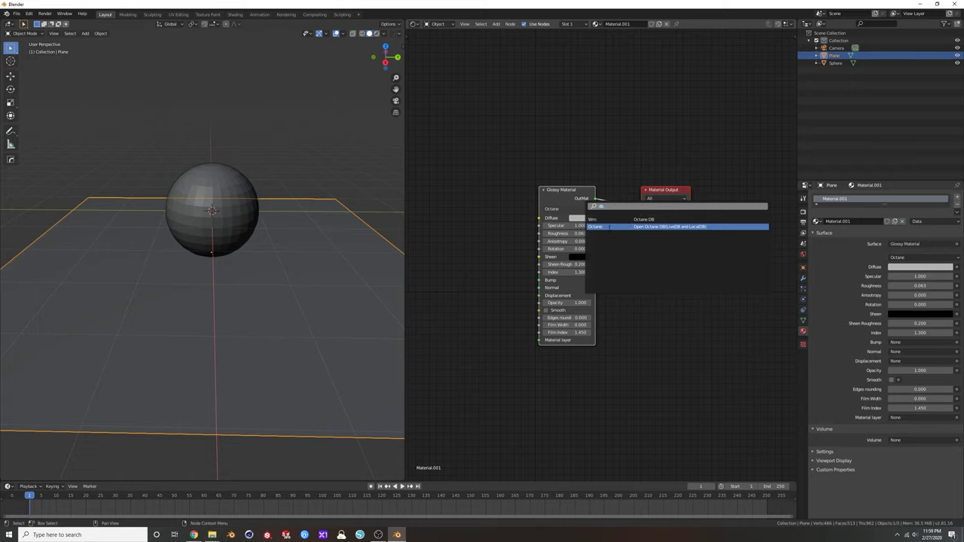
key("Return")
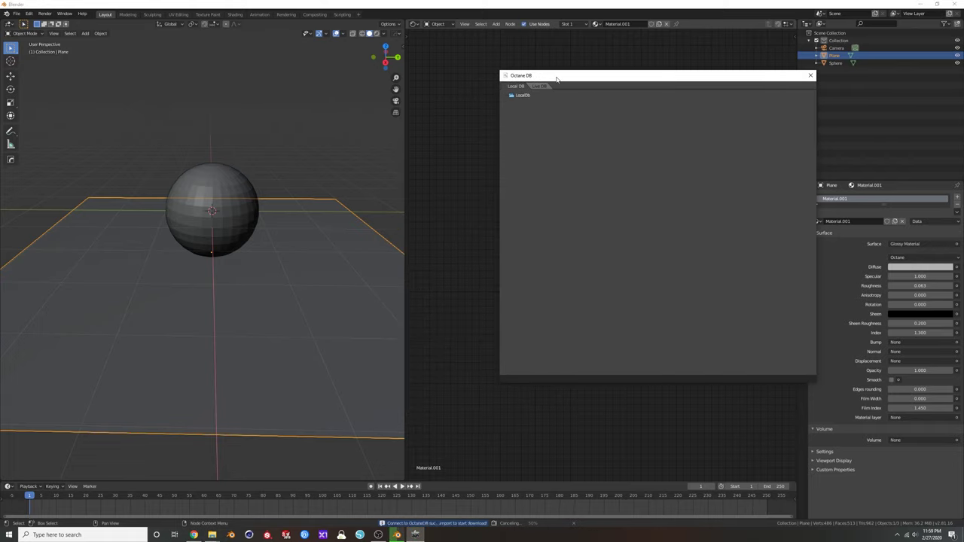
left_click_drag(559, 79, 529, 81)
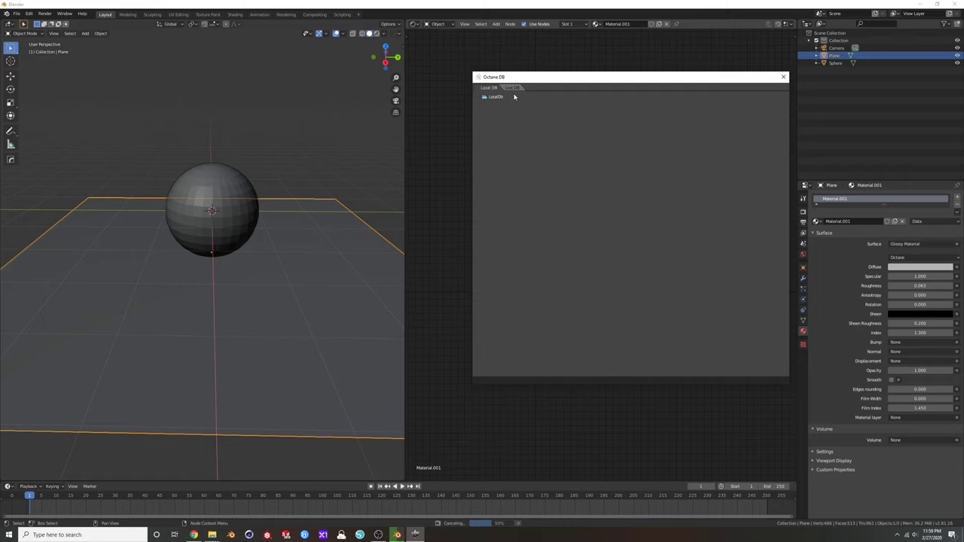
left_click_drag(759, 385, 758, 443)
mouse_move(581, 78)
left_mouse_down()
mouse_move(585, 97)
mouse_move(589, 89)
left_mouse_up()
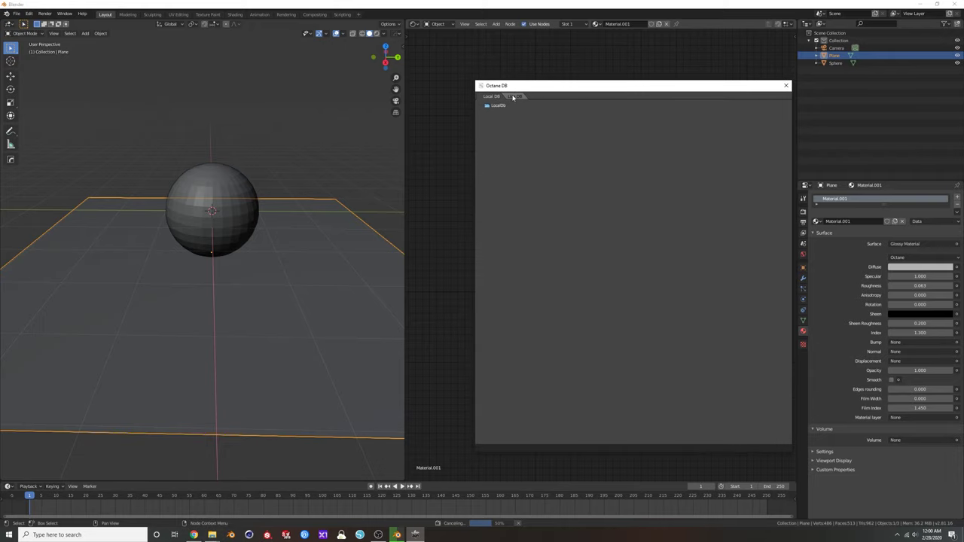
Show the Live DB, expand the Organic and Non-Organic material categories, and move the window clear of the material nodes.
left_click(513, 97)
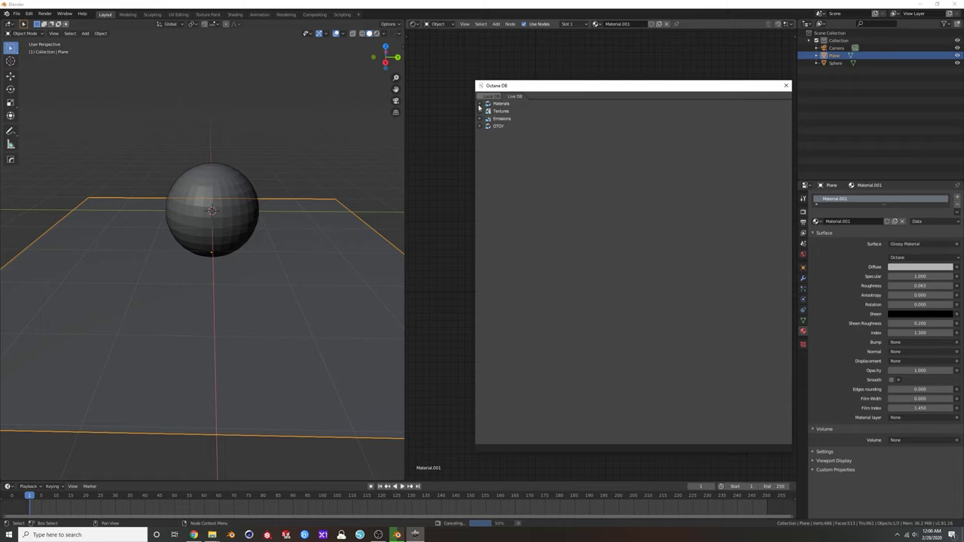
left_click(479, 104)
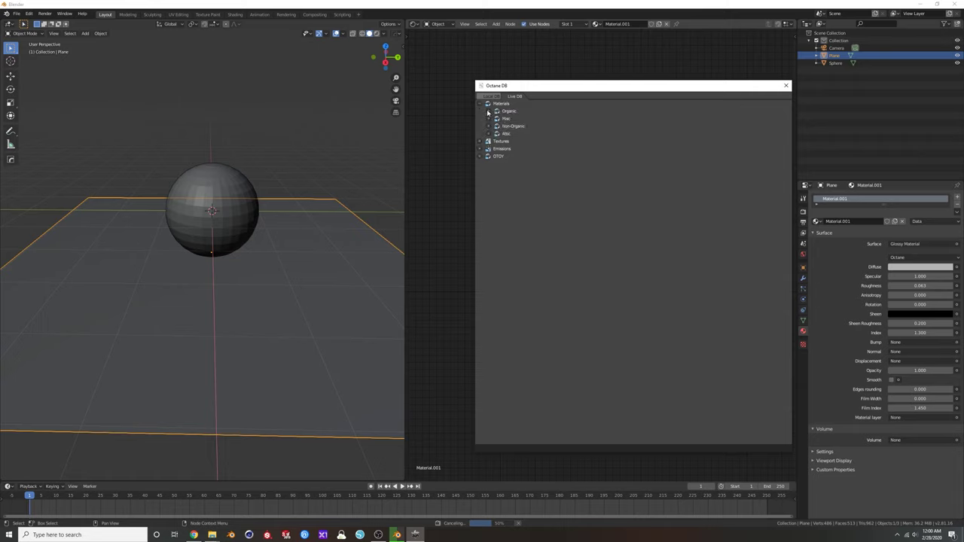
left_click(489, 112)
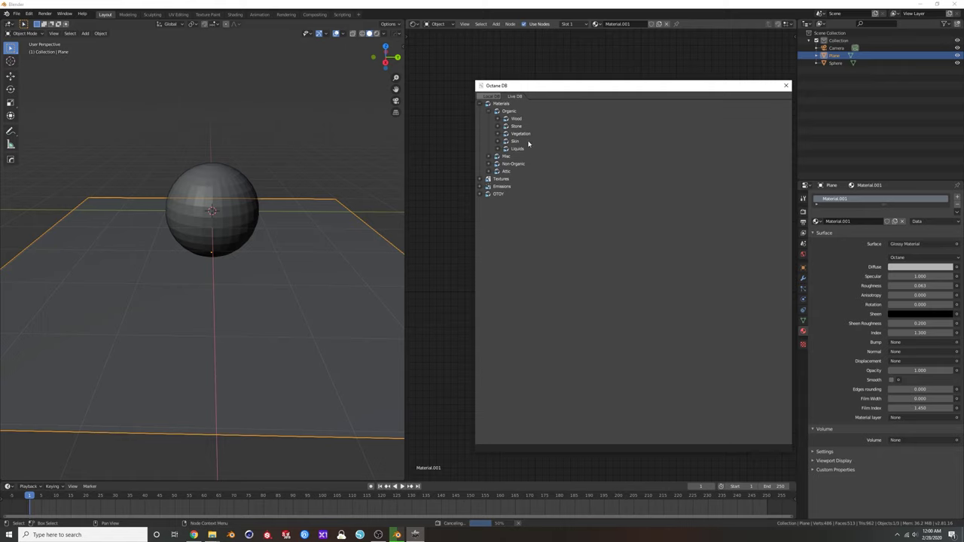
left_click(488, 164)
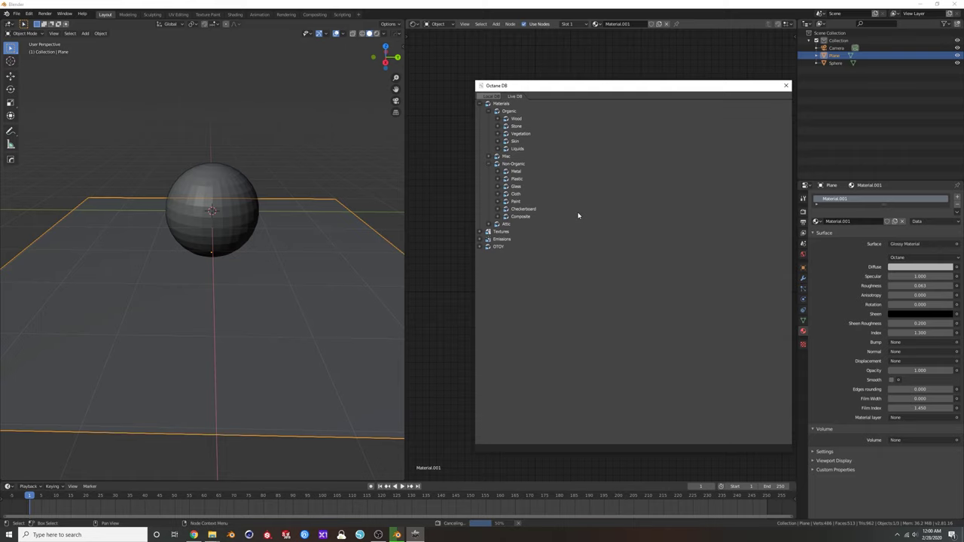
left_click_drag(596, 86, 590, 86)
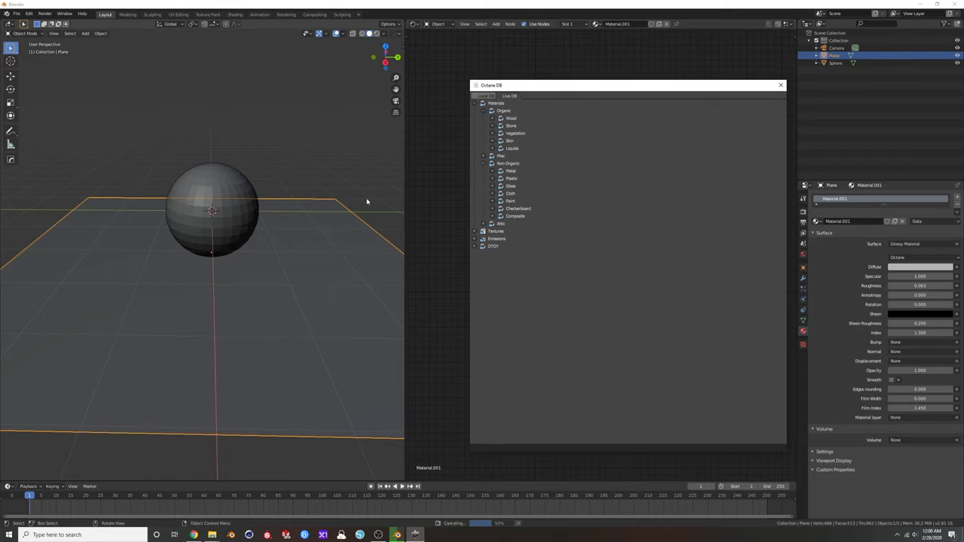
left_click_drag(563, 87, 203, 96)
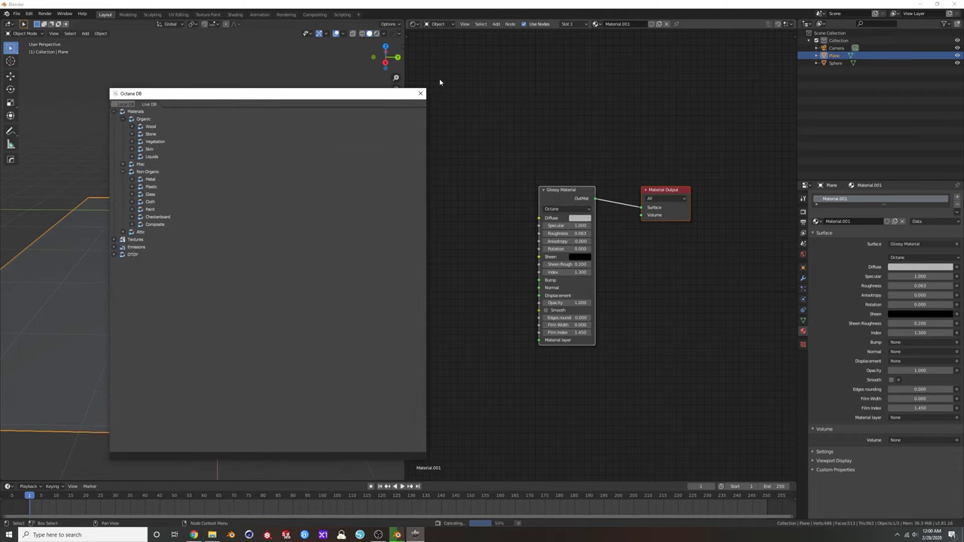
Set the world's Octane environment to Texture Environment with an Image Tex as its texture.
left_click(803, 256)
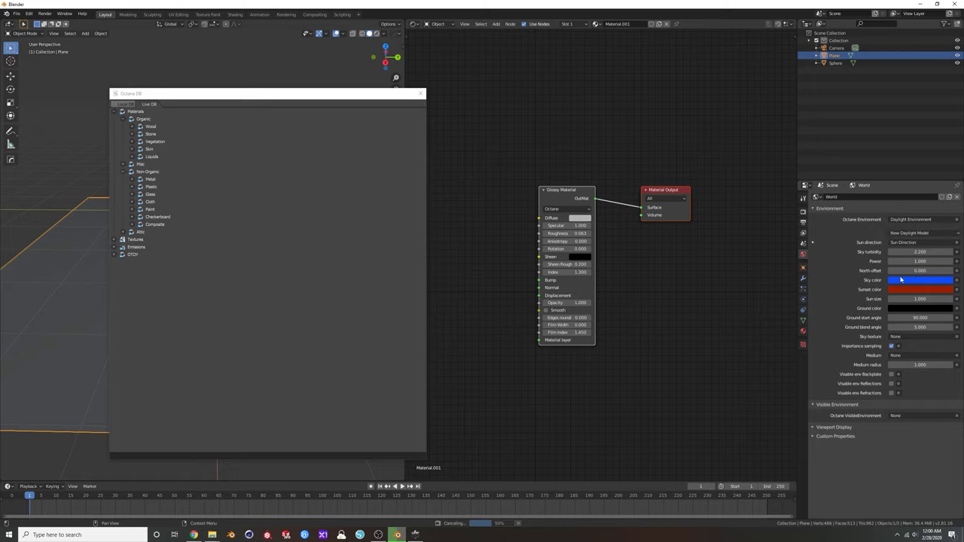
left_click(916, 220)
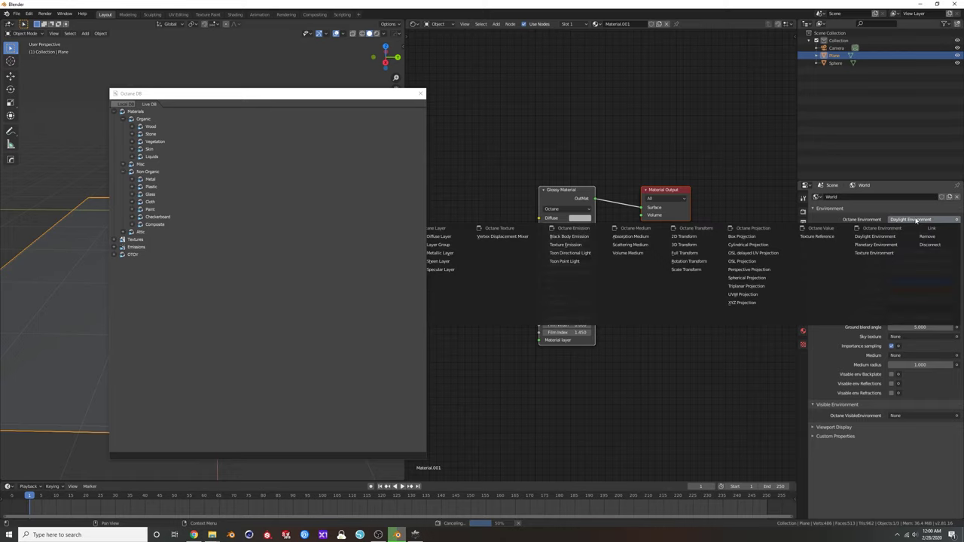
left_click(886, 253)
left_click(957, 234)
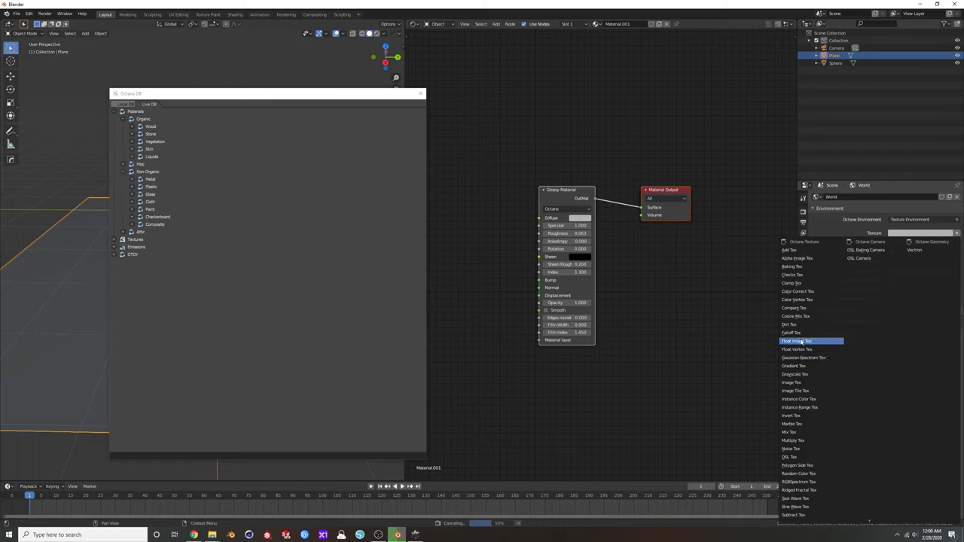
left_click(791, 383)
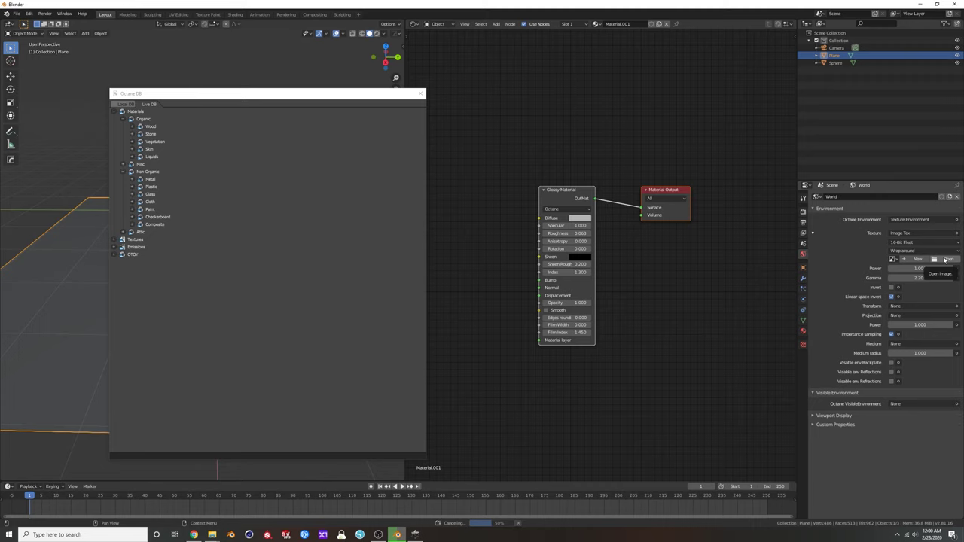
Load vanKleef_04_Ref.hdr from the recent HDRI folder as the environment image.
left_click(945, 260)
left_click_drag(689, 72, 731, 56)
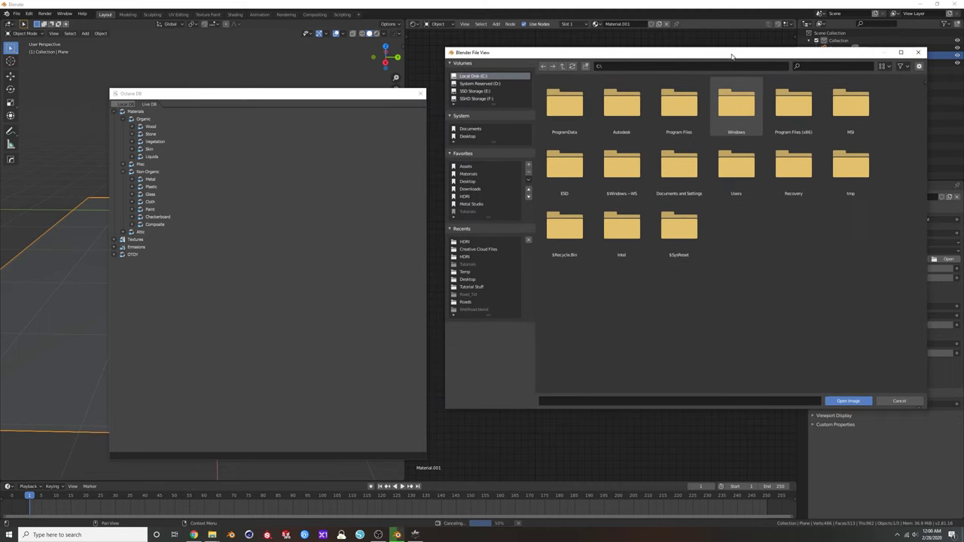
left_click(465, 241)
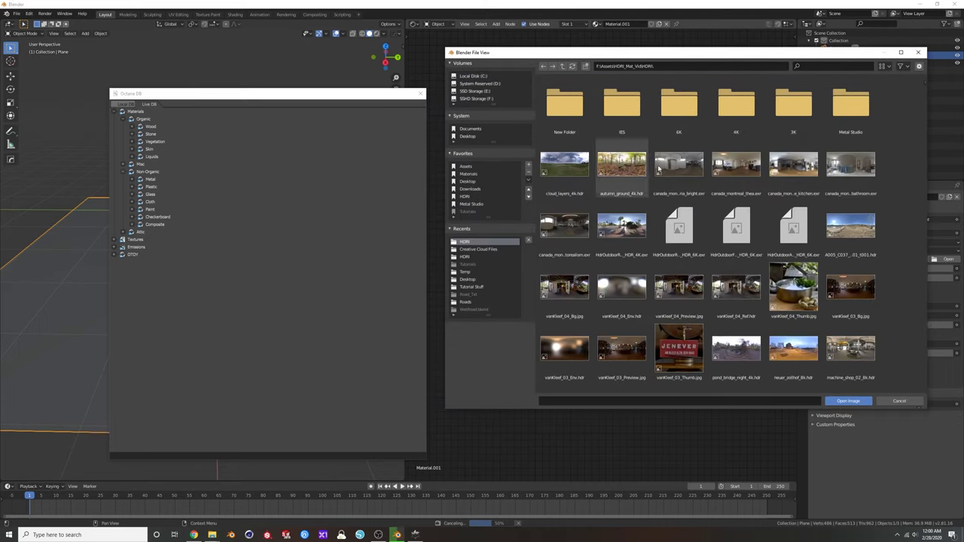
scroll(685, 220, "down", 1)
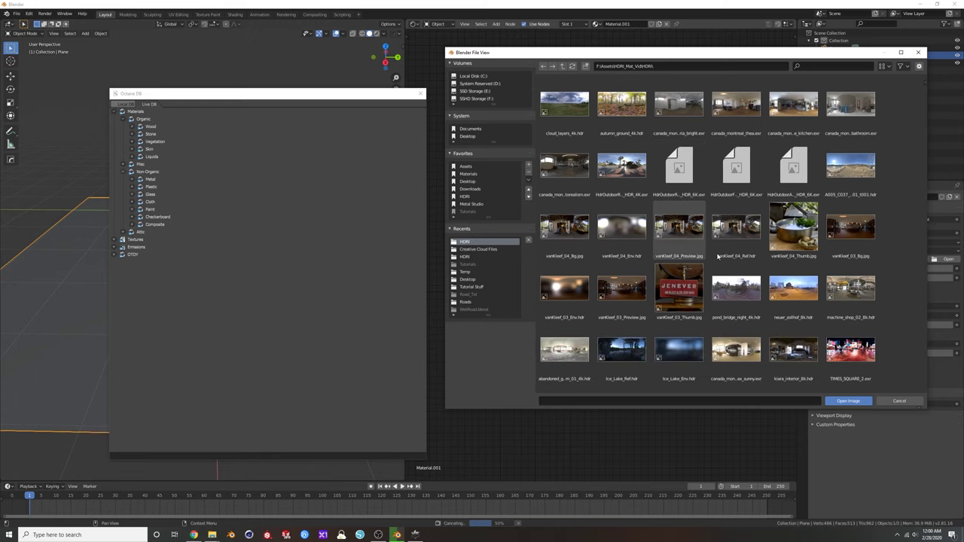
scroll(757, 326, "down", 1)
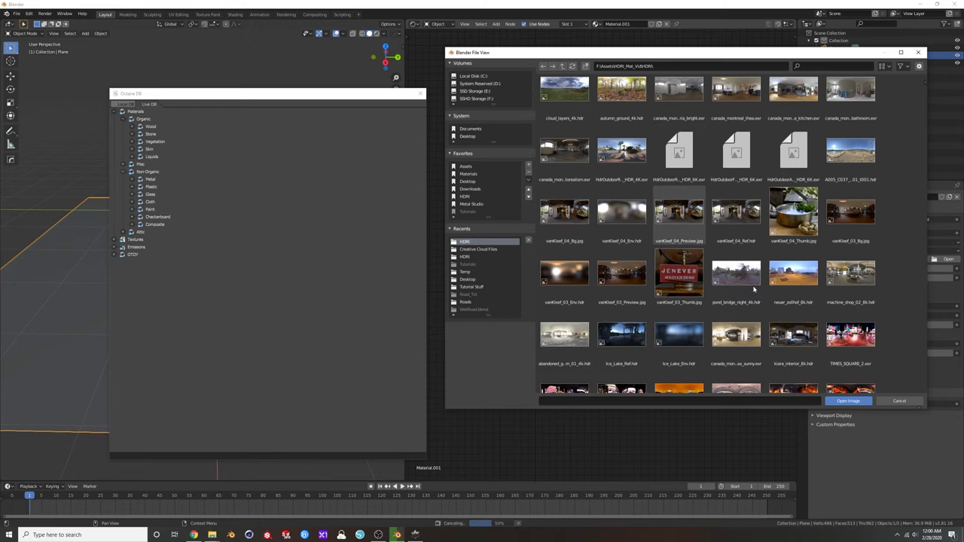
scroll(738, 324, "down", 2)
left_click(738, 324)
left_click(734, 275)
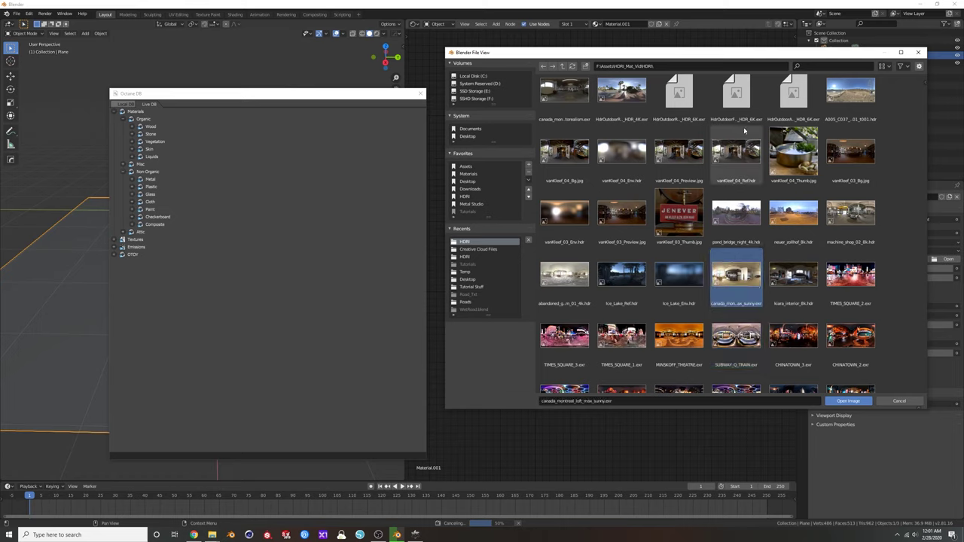
left_click(736, 155)
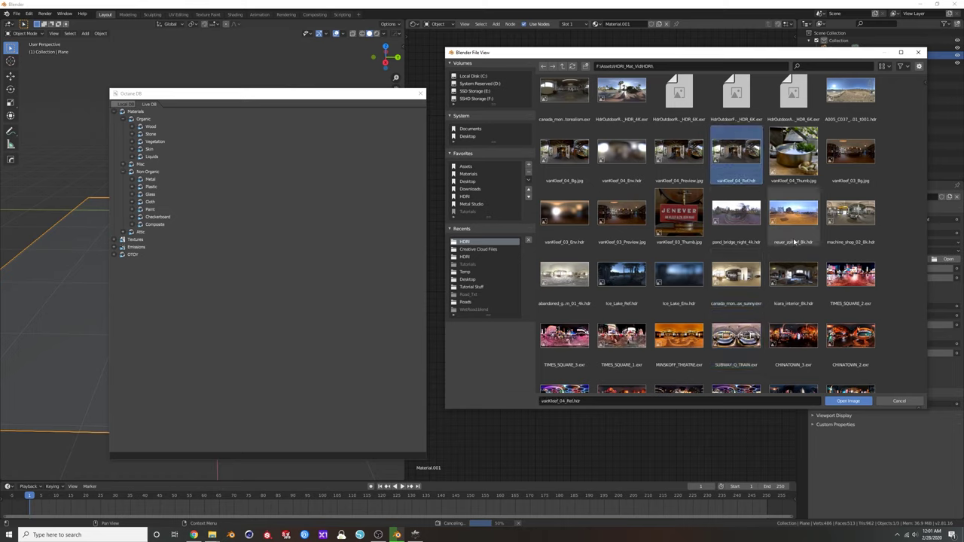
left_click(847, 402)
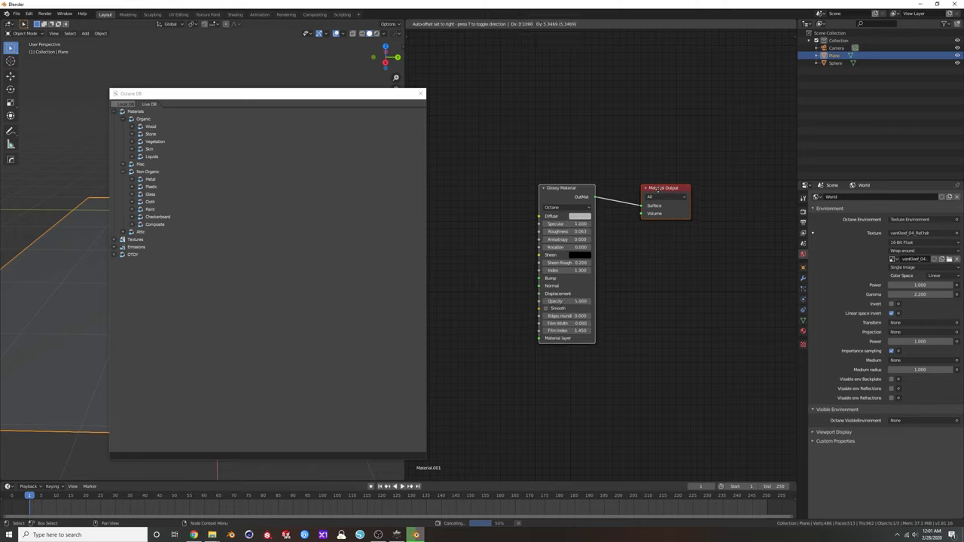
Reposition the Material Output and Glossy Material nodes, and move the Octane DB window off the sphere in the viewport.
middle_click_drag(658, 199, 673, 180)
left_click_drag(588, 174, 588, 185)
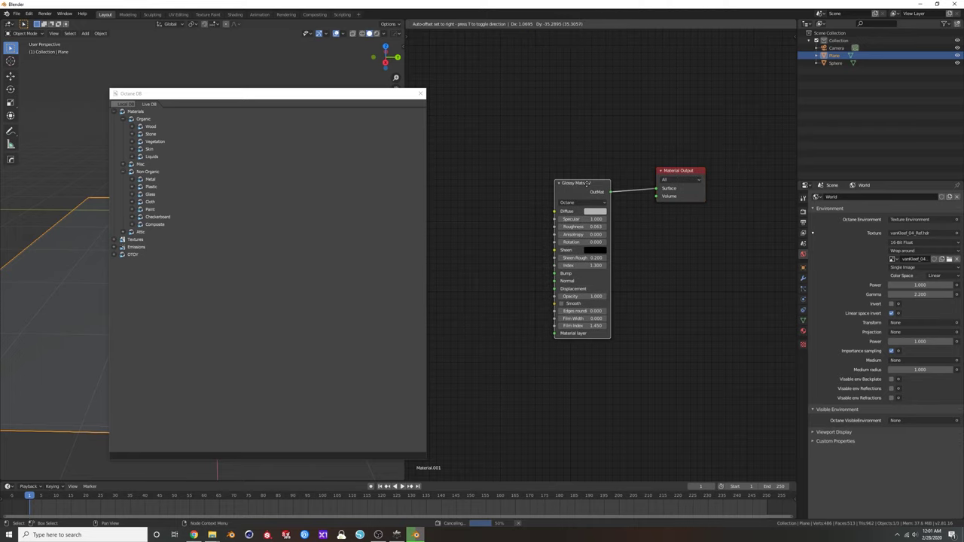
left_click_drag(346, 96, 546, 84)
Switch the 3D viewport to rendered shading and set the environment image's gamma to 1.
left_click(377, 33)
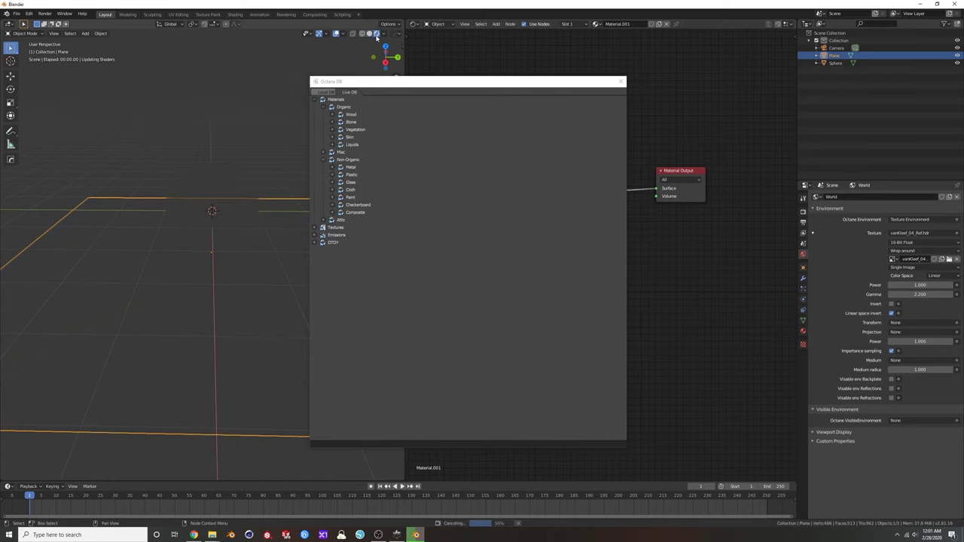
double_click(906, 295)
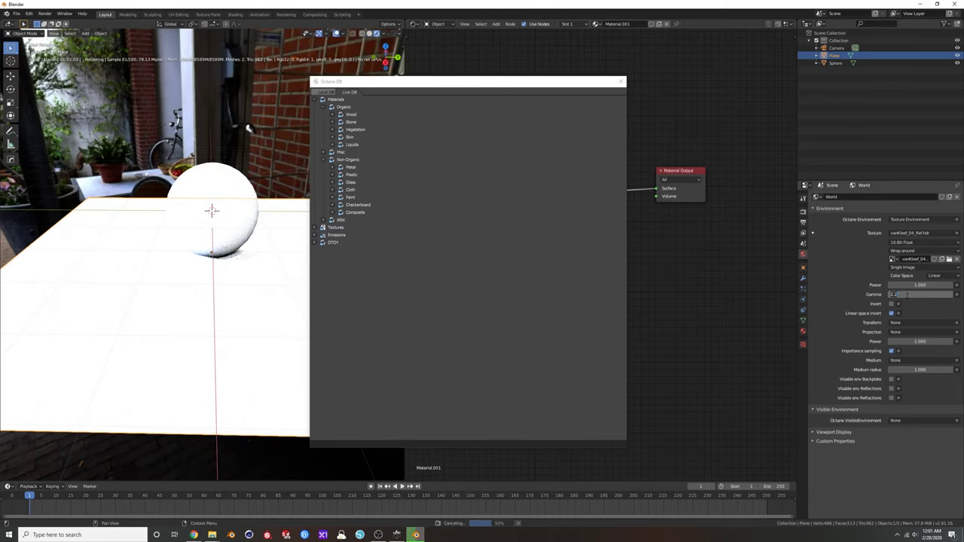
type("1")
key("Return")
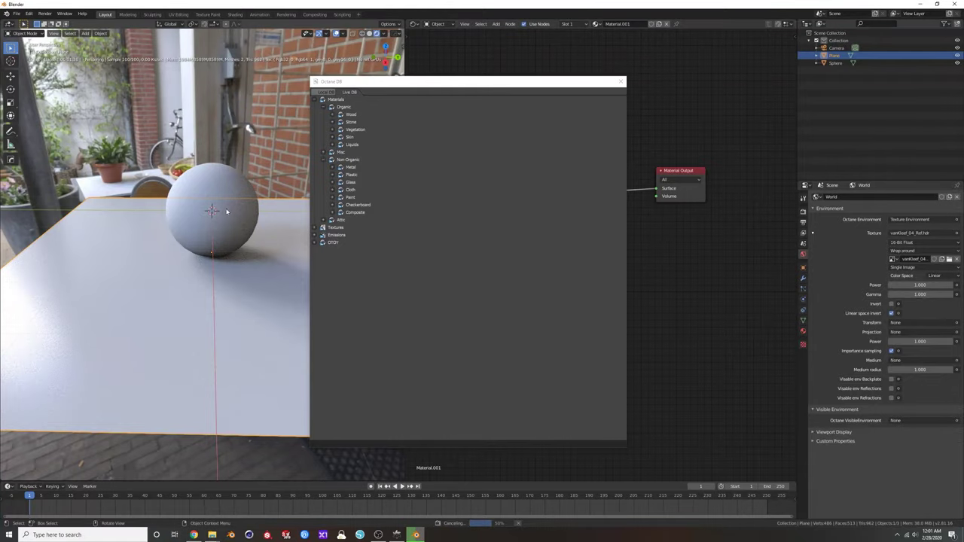
Move the Octane DB window clear of the viewport, widen it, and browse the Organic Wood materials.
scroll(221, 204, "down", 7)
middle_click_drag(221, 204, 153, 217)
middle_click_drag(123, 162, 256, 228)
scroll(217, 241, "up", 5)
scroll(260, 229, "up", 3)
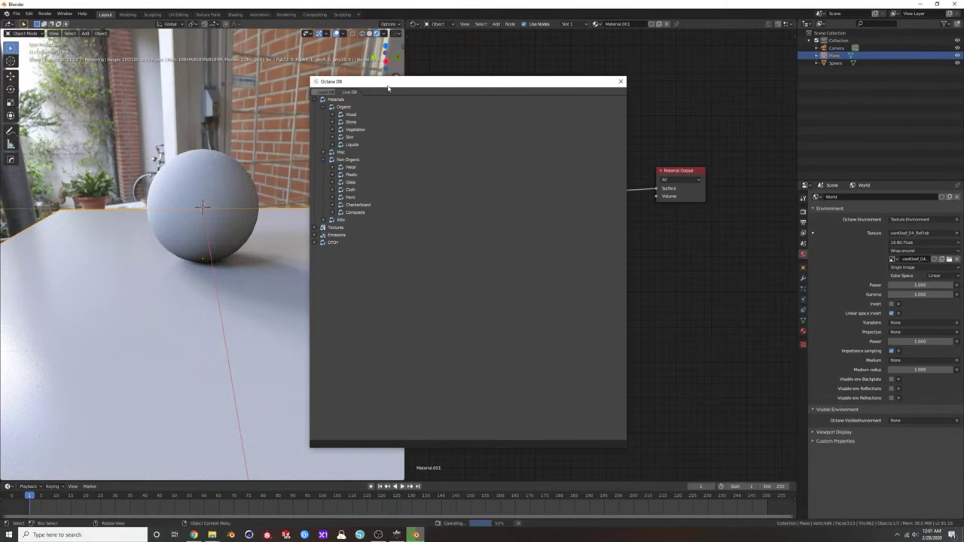
left_click(440, 102)
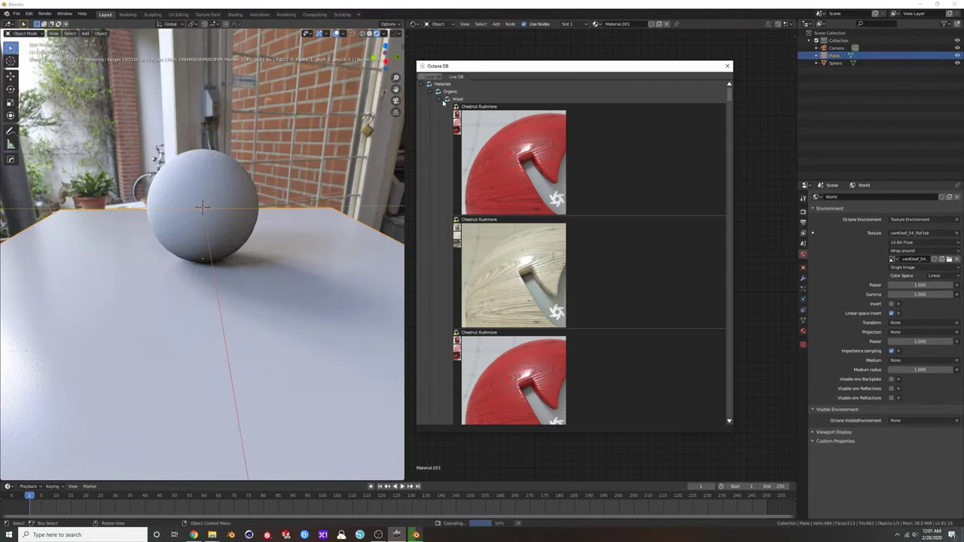
scroll(610, 226, "down", 2)
scroll(613, 231, "up", 2)
scroll(614, 226, "up", 1)
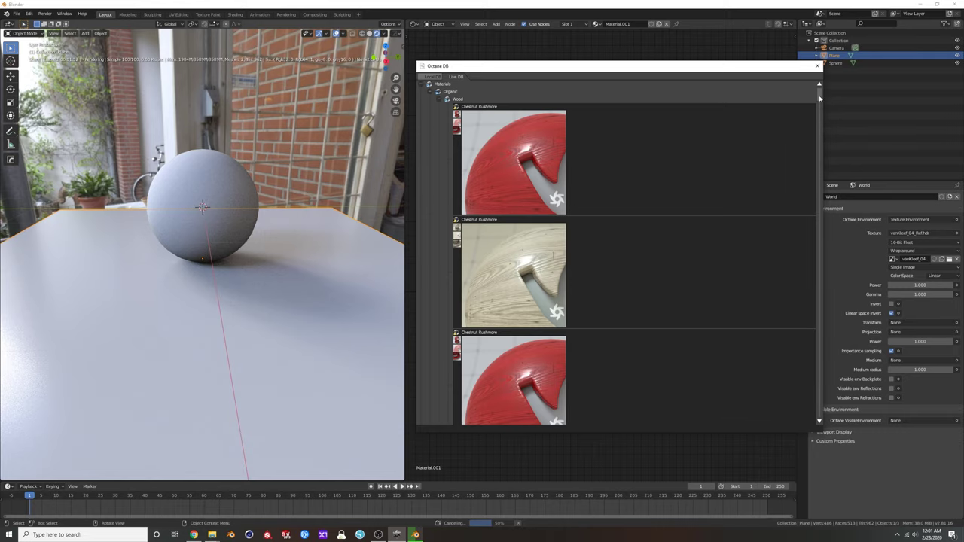
mouse_move(819, 95)
left_mouse_down()
mouse_move(822, 332)
mouse_move(818, 90)
left_mouse_up()
Import the red Chestnut Rushmore wood material from the Octane DB onto the sphere.
left_click(535, 160)
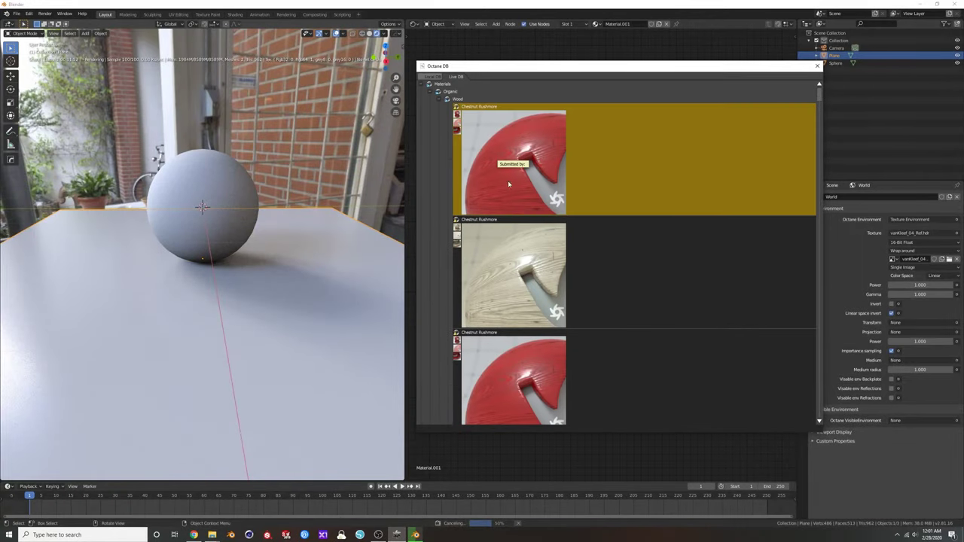
left_click(210, 192)
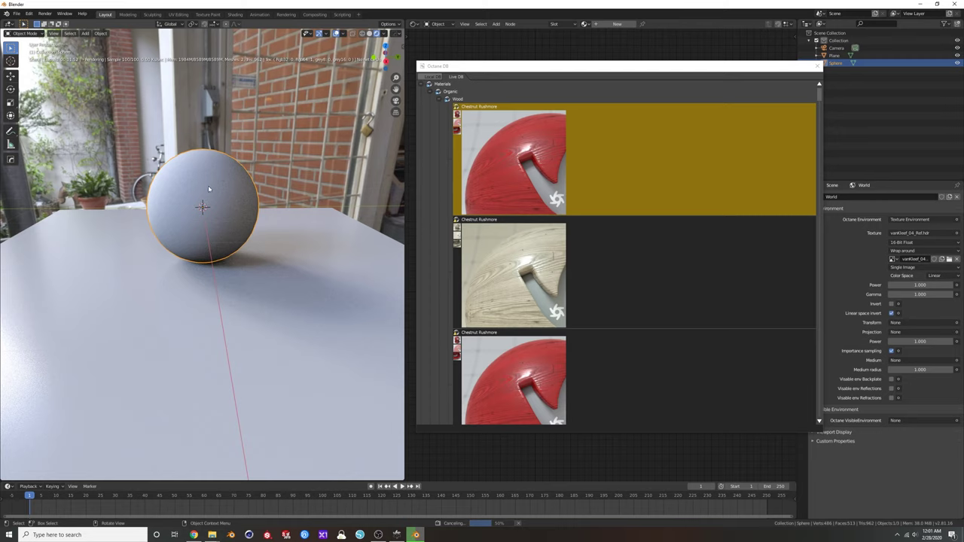
left_click(530, 164)
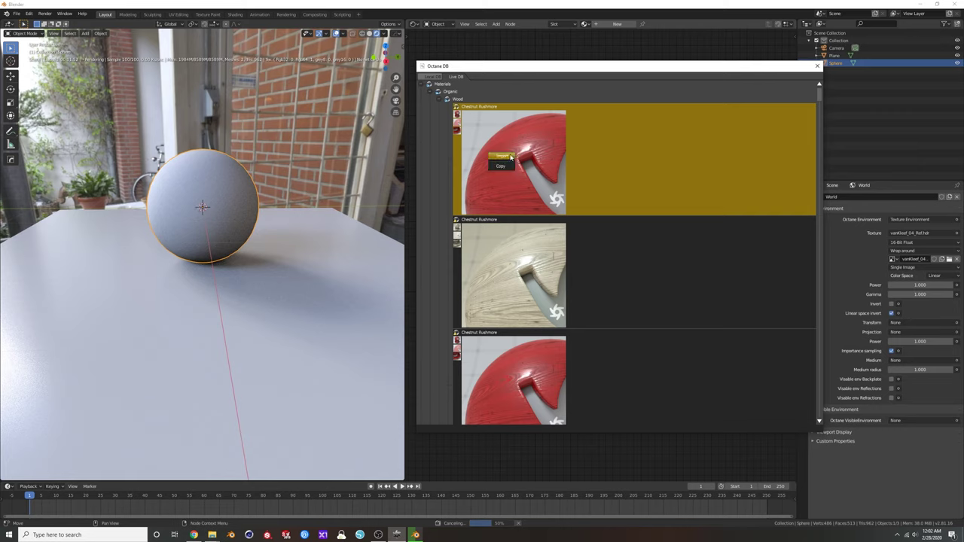
left_click(506, 162)
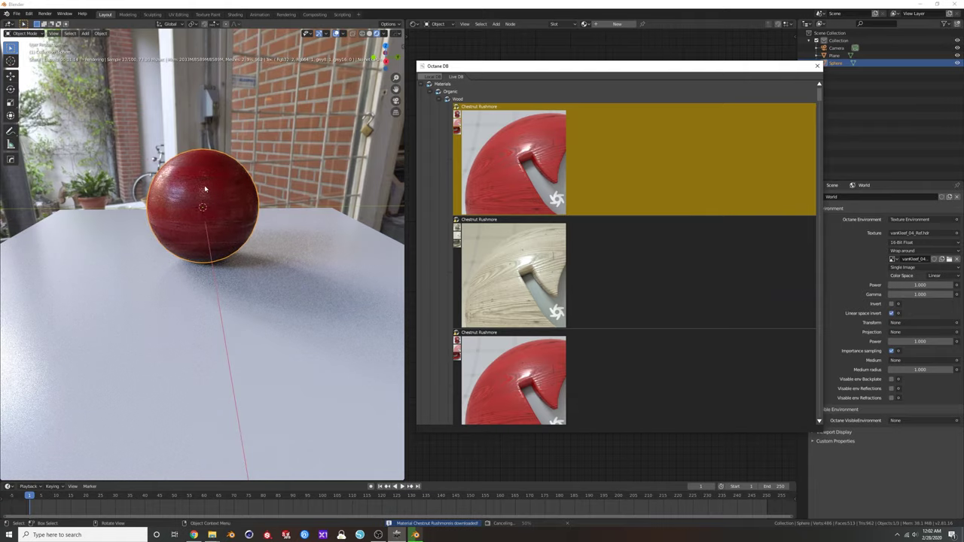
Examine the imported red wood material on the sphere up close.
middle_click_drag(209, 192, 243, 209)
scroll(221, 200, "up", 3)
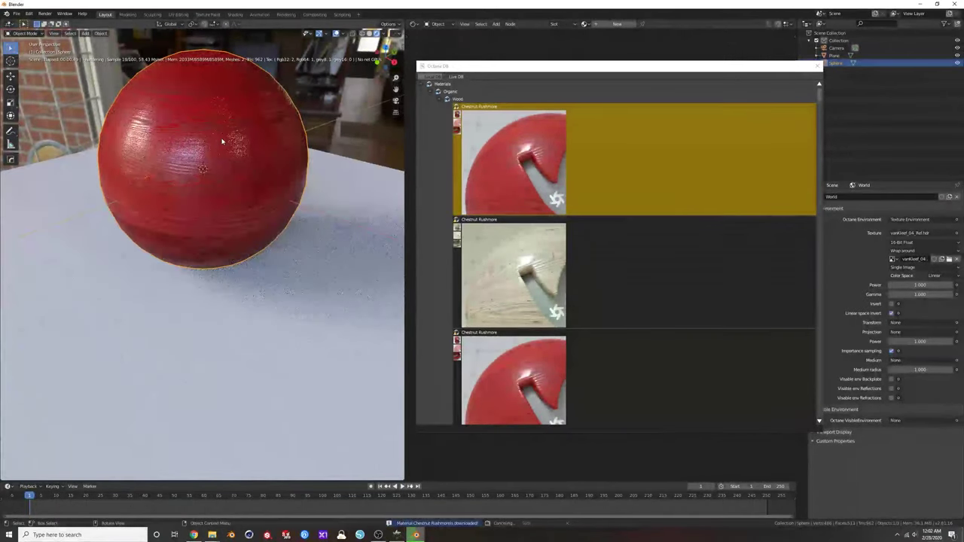
scroll(210, 188, "up", 1)
middle_click_drag(208, 162, 226, 176, "shift")
scroll(217, 178, "up", 2)
scroll(203, 172, "down", 3)
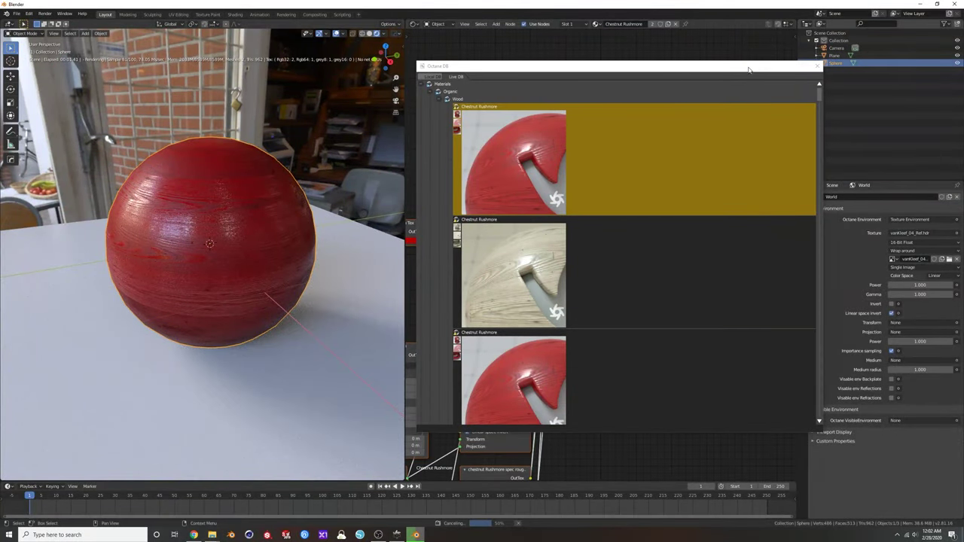
Move the Octane DB window aside and shift the Chestnut Rushmore material's two Float Image Tex nodes and spec rough image node.
left_click_drag(746, 69, 963, 72)
scroll(610, 302, "down", 3)
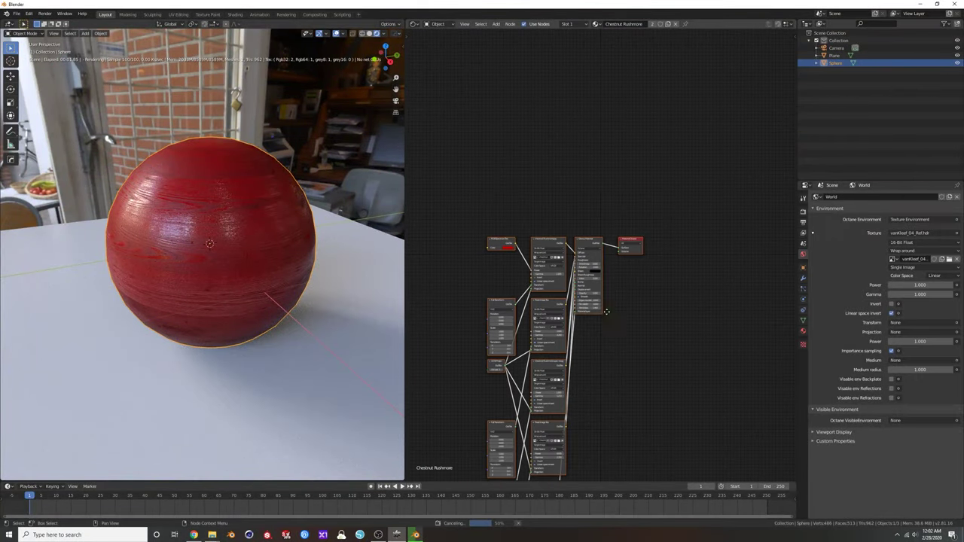
middle_click_drag(610, 302, 638, 190)
middle_click_drag(618, 226, 626, 219)
scroll(596, 253, "up", 4)
middle_click_drag(546, 182, 549, 203)
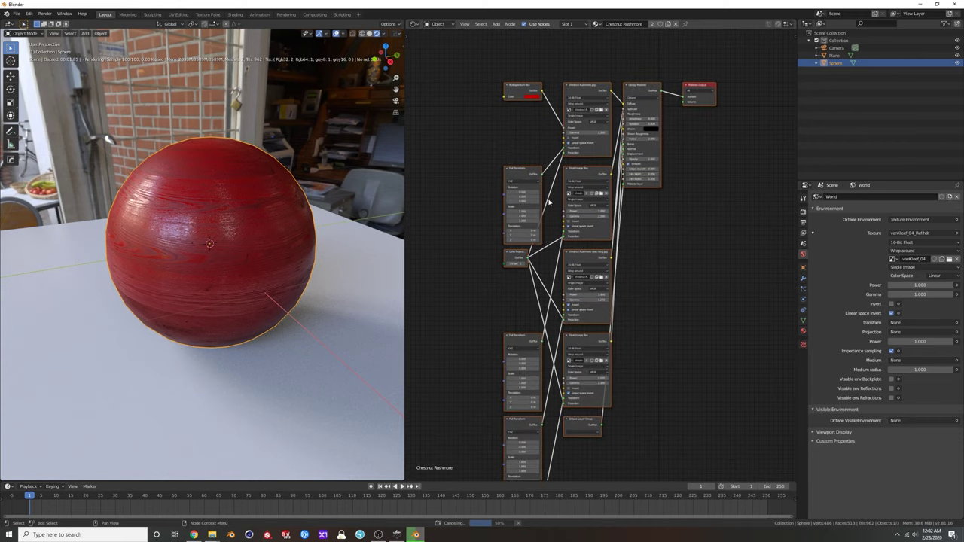
scroll(554, 203, "up", 3)
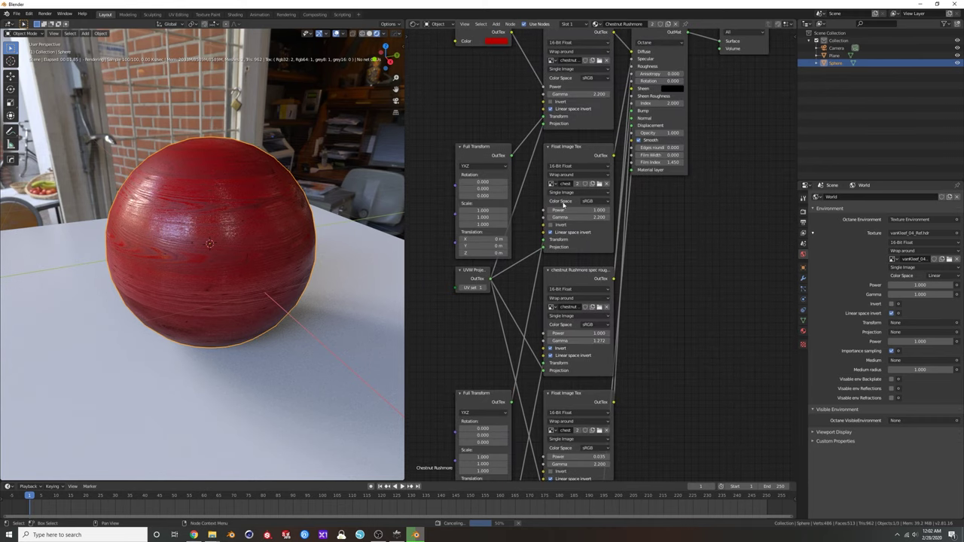
mouse_move(591, 155)
left_mouse_down()
mouse_move(477, 117)
mouse_move(582, 141)
left_mouse_up()
left_click_drag(589, 277, 585, 255)
left_click_drag(581, 396, 560, 344)
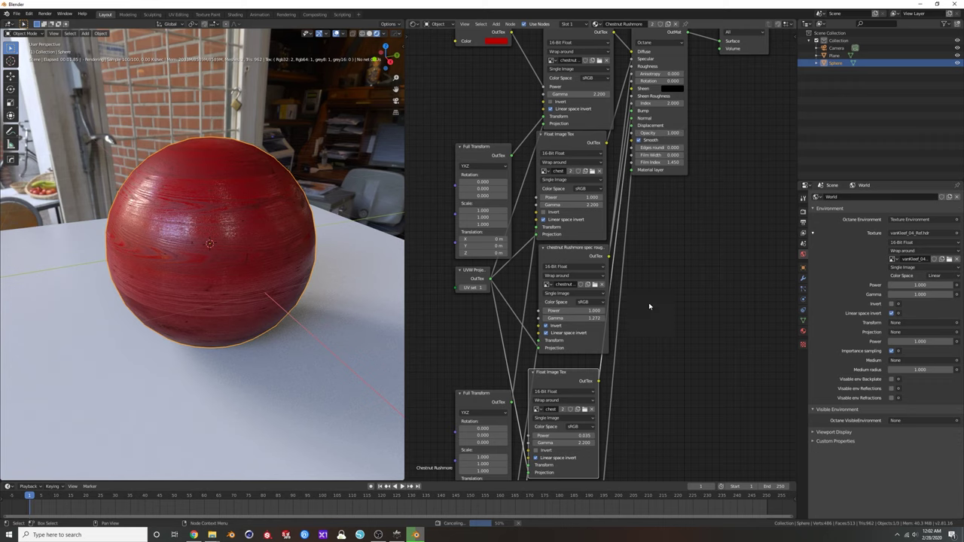
Set the color space of the Float Image Tex nodes and the chestnut Rushmore spec rough image to Non-Color.
scroll(646, 319, "down", 1)
left_click(591, 198)
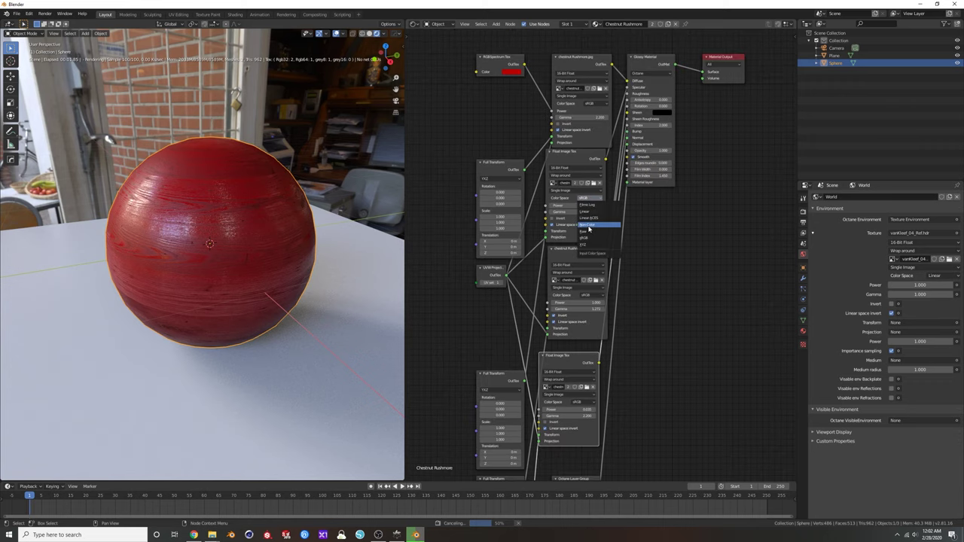
left_click(591, 227)
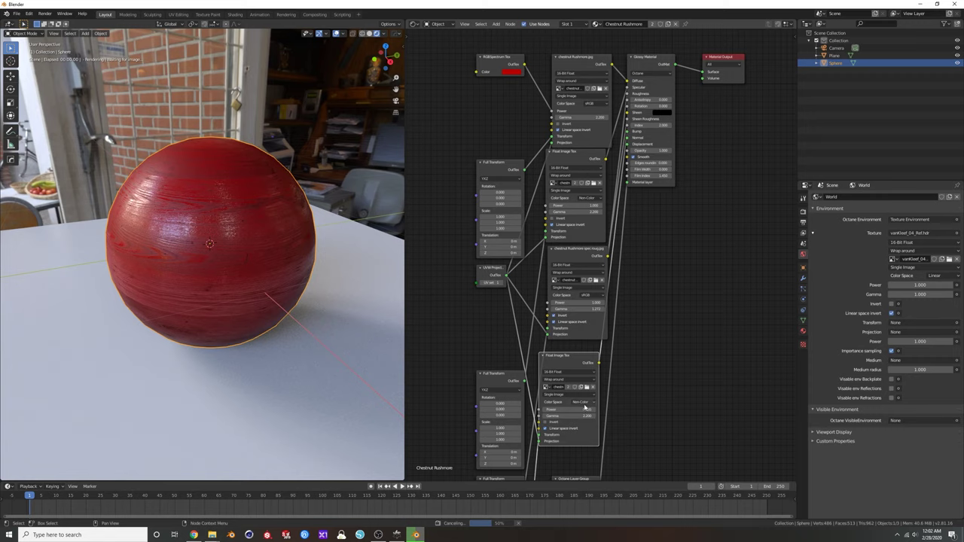
left_click(591, 296)
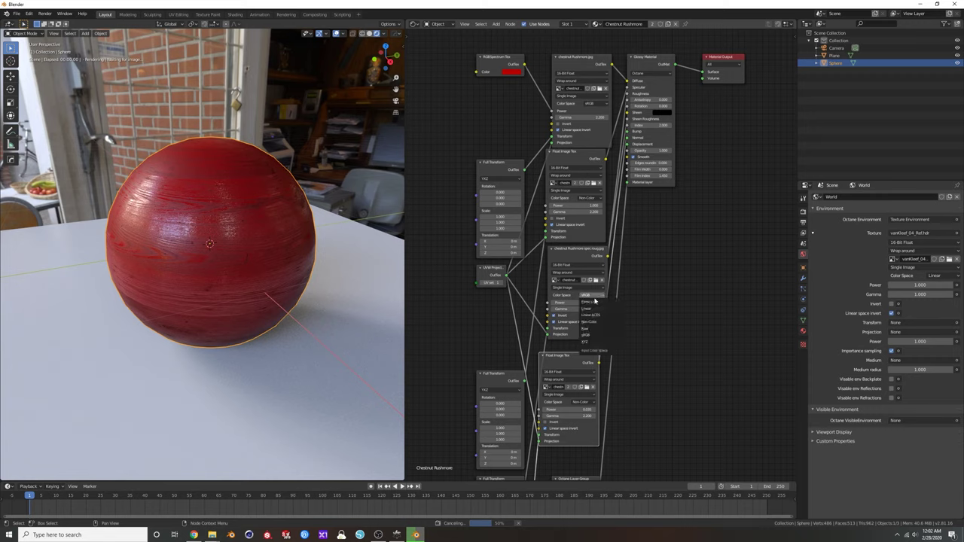
left_click(595, 325)
scroll(527, 280, "down", 1)
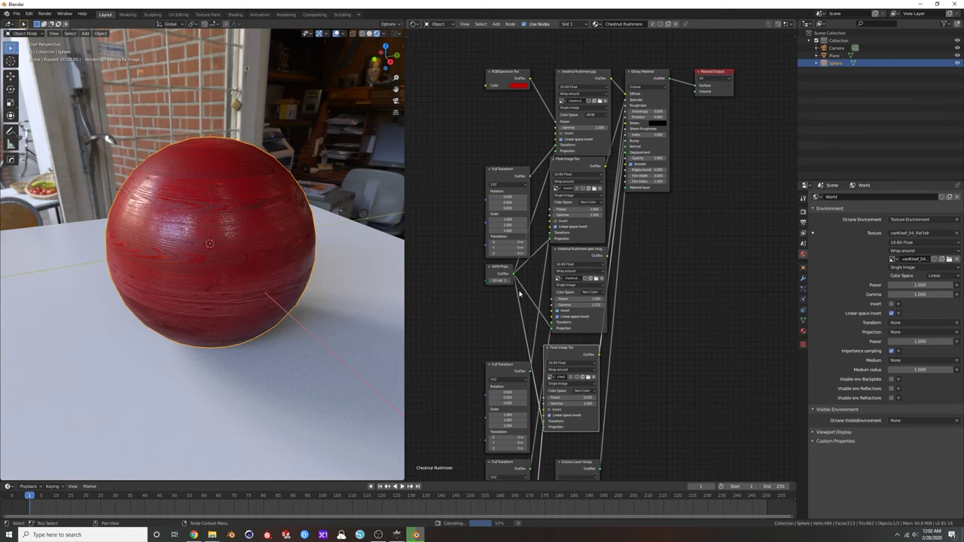
Restart the viewport render by switching to solid shading and back to rendered, and inspect the wood on the sphere.
middle_click_drag(525, 287, 527, 328)
scroll(528, 324, "down", 1)
scroll(525, 264, "up", 2)
middle_click_drag(521, 202, 524, 268)
middle_click_drag(254, 230, 248, 220)
left_click(370, 34)
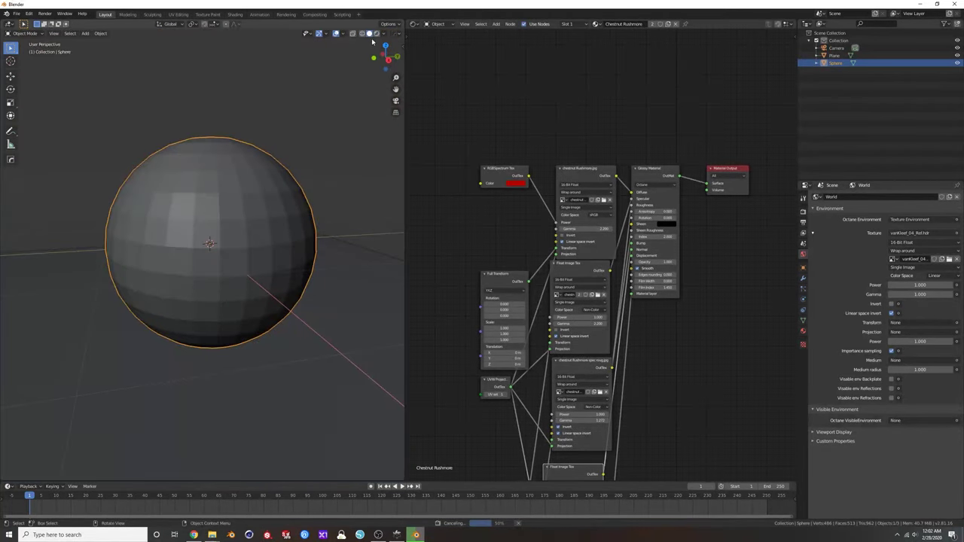
left_click(376, 34)
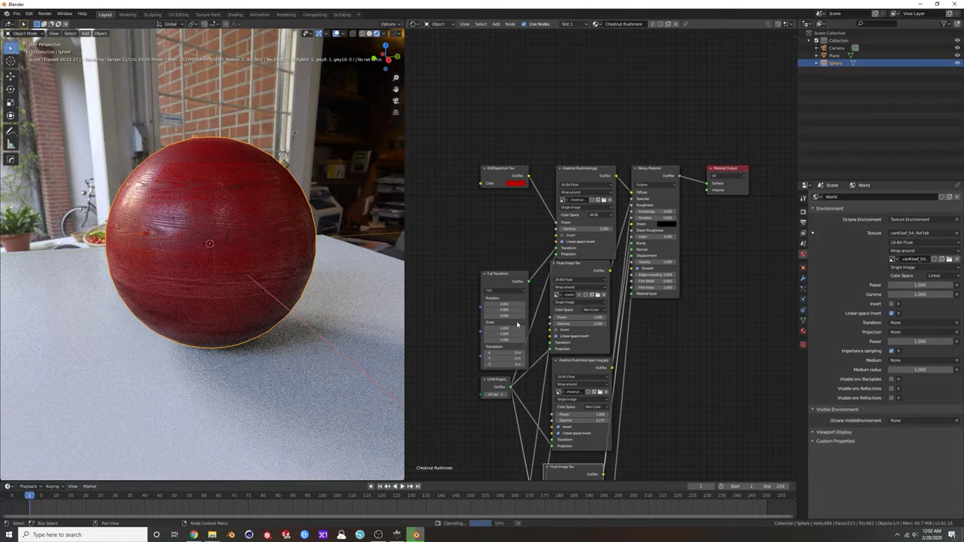
middle_click_drag(256, 222, 147, 183)
scroll(161, 208, "up", 2)
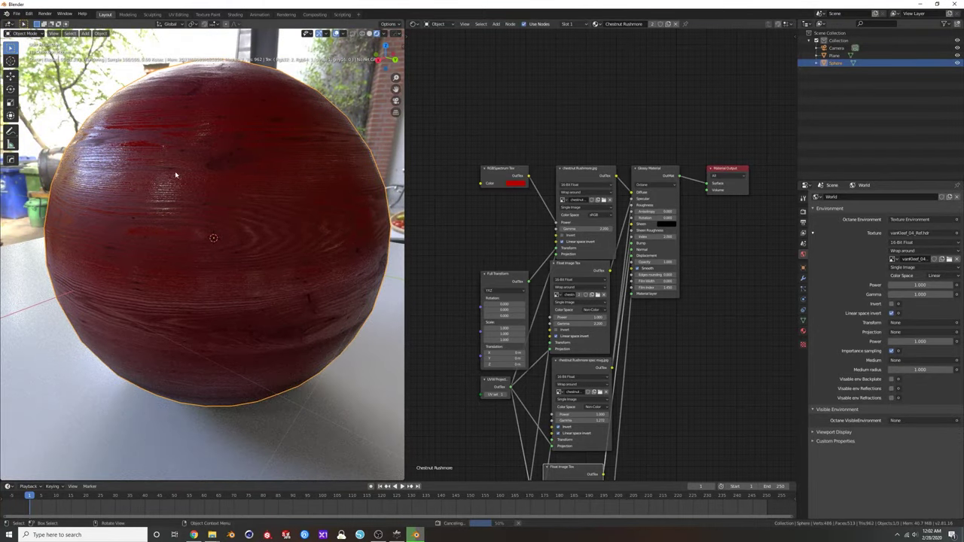
scroll(164, 211, "down", 6)
middle_click_drag(168, 206, 296, 184)
Select the plane, bring back the Octane DB window, and replace the expanded Wood category with Stone.
left_click(317, 300)
scroll(348, 328, "down", 2)
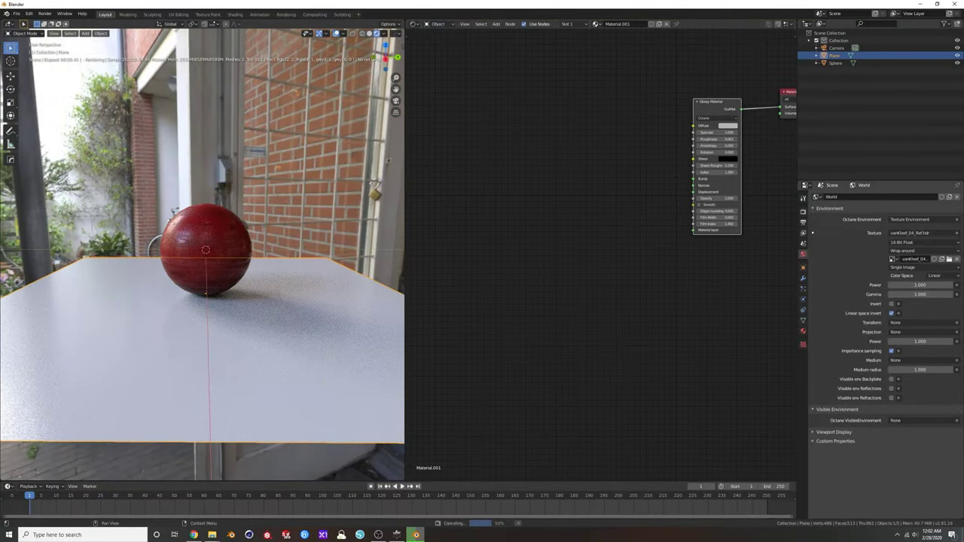
left_click_drag(657, 15, 499, 30)
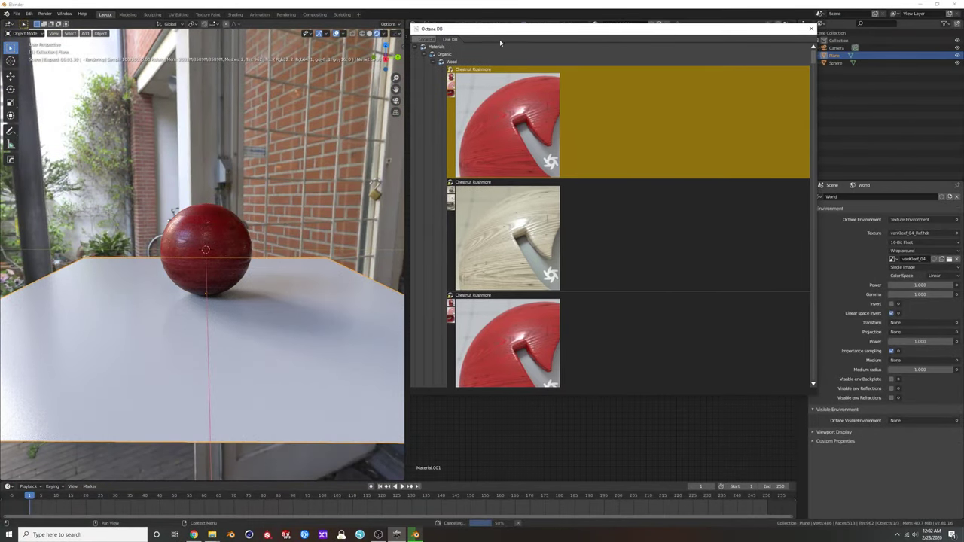
left_click(433, 63)
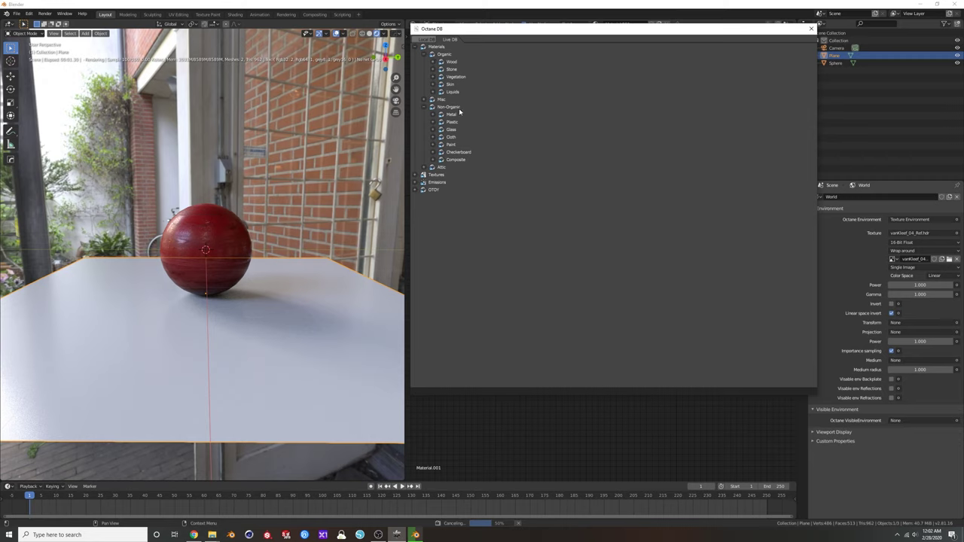
left_click(432, 70)
Find the Asphalt - Dashed line material among the Stone materials and import it onto the plane.
scroll(597, 245, "down", 3)
scroll(550, 196, "up", 3)
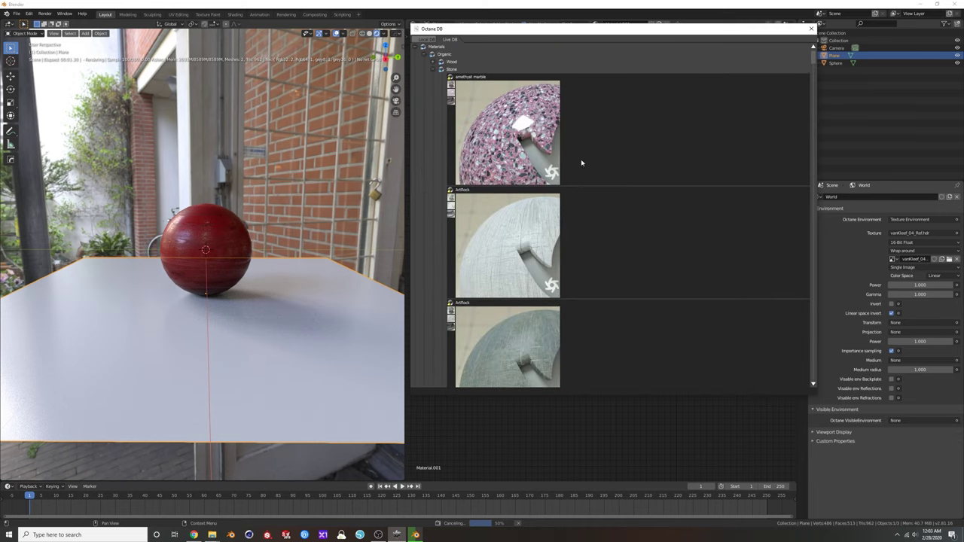
scroll(604, 230, "down", 15)
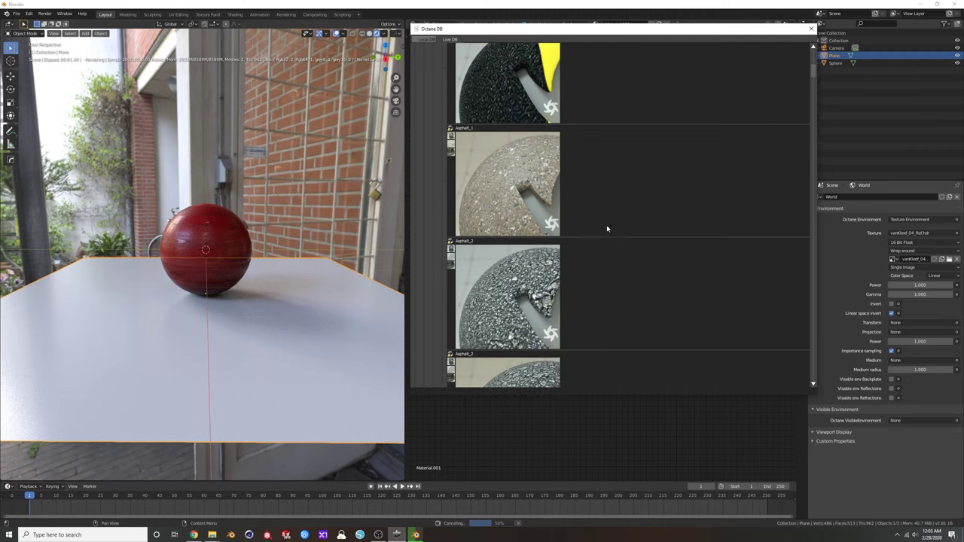
scroll(608, 229, "down", 3)
mouse_move(814, 76)
left_mouse_down()
mouse_move(815, 122)
mouse_move(813, 67)
left_mouse_up()
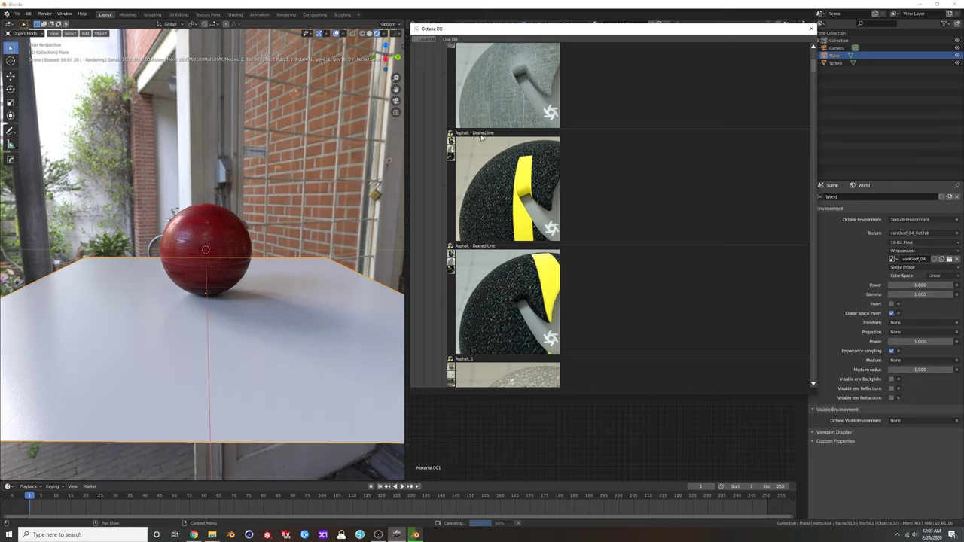
left_click(533, 202)
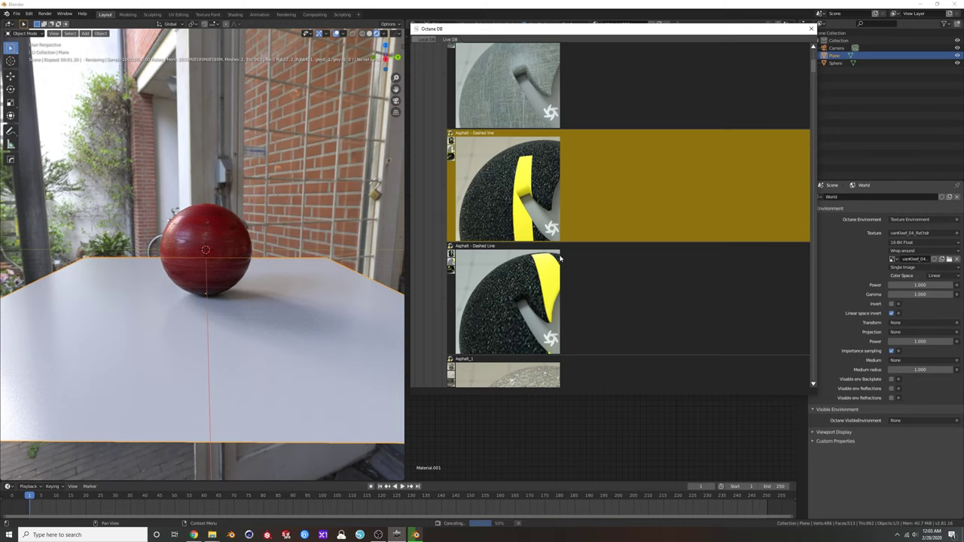
left_click(513, 297)
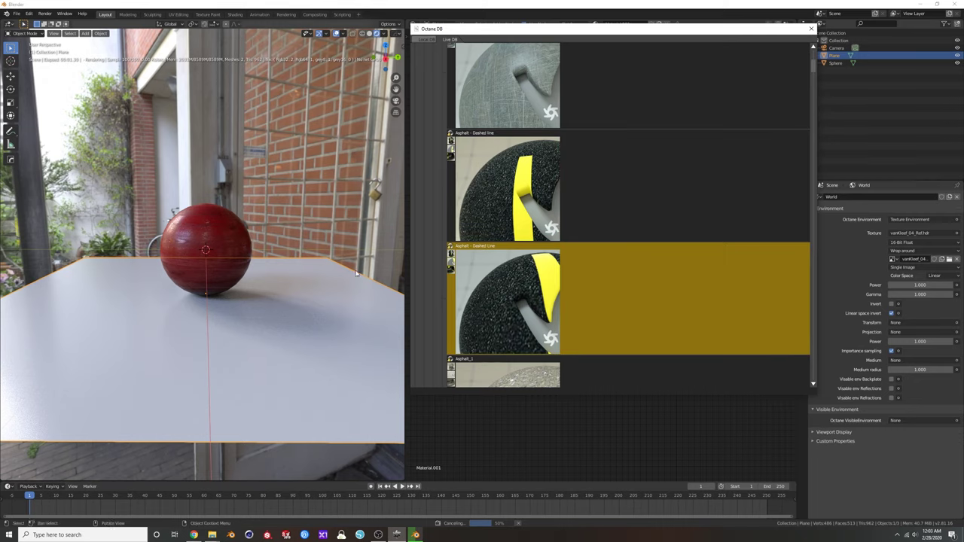
right_click(521, 199)
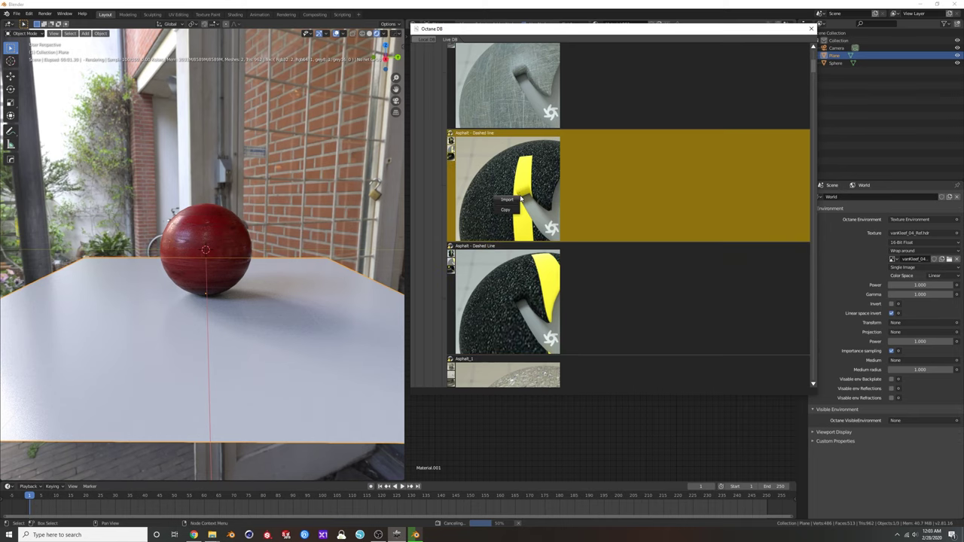
left_click(506, 200)
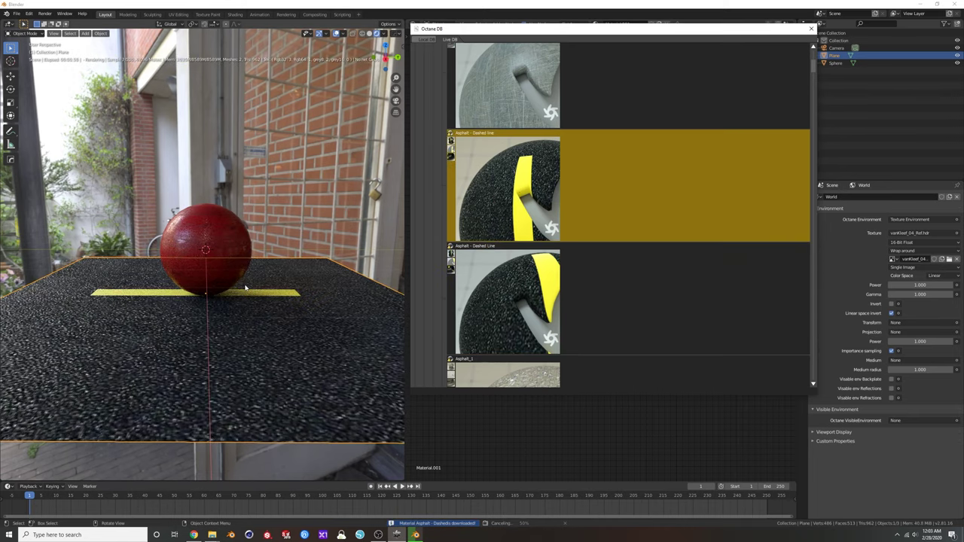
Move the Octane DB window aside and set the asphalt material's Float Image Tex color space to Non-Color.
middle_click_drag(241, 301, 294, 305)
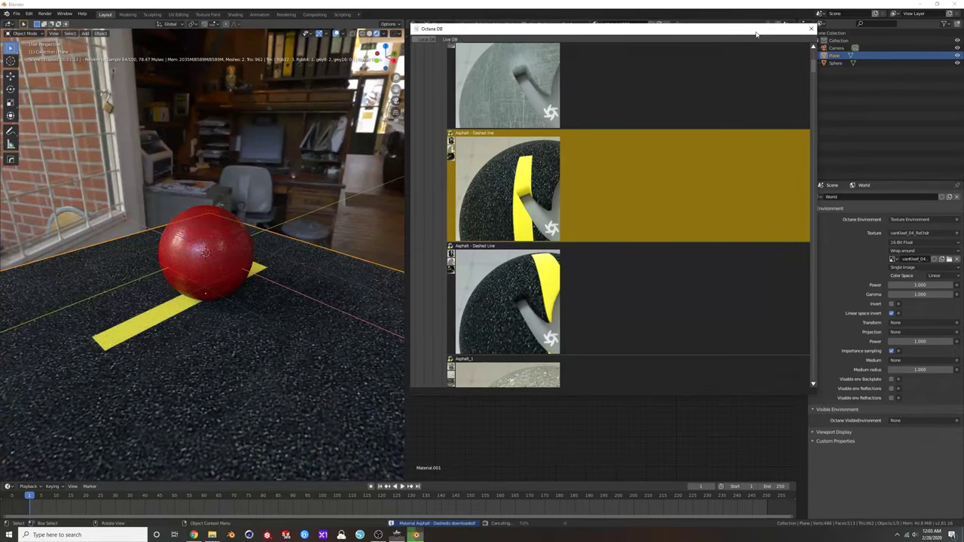
left_click_drag(756, 31, 963, 74)
middle_click_drag(637, 211, 709, 113)
scroll(689, 132, "down", 3)
middle_click_drag(662, 154, 650, 159)
scroll(619, 226, "up", 2)
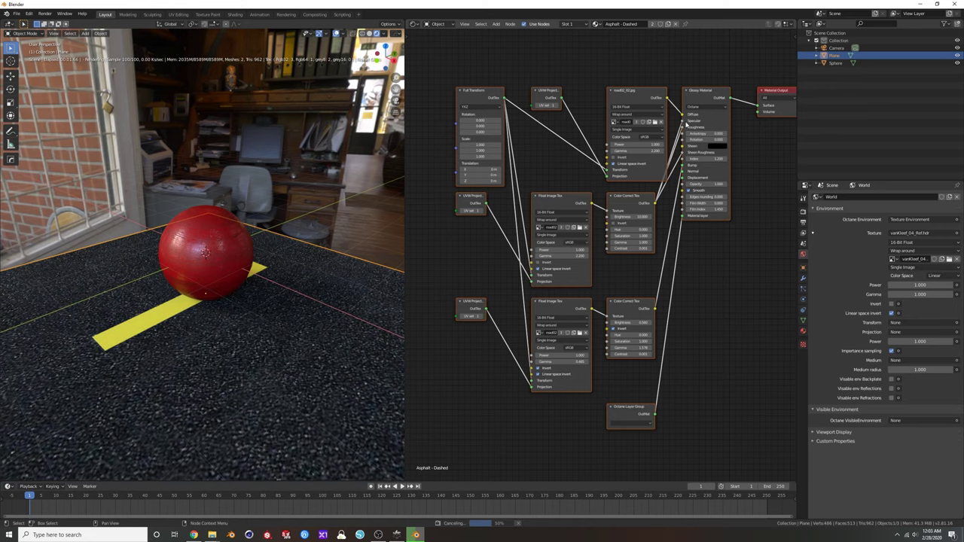
left_click(575, 243)
left_click(579, 271)
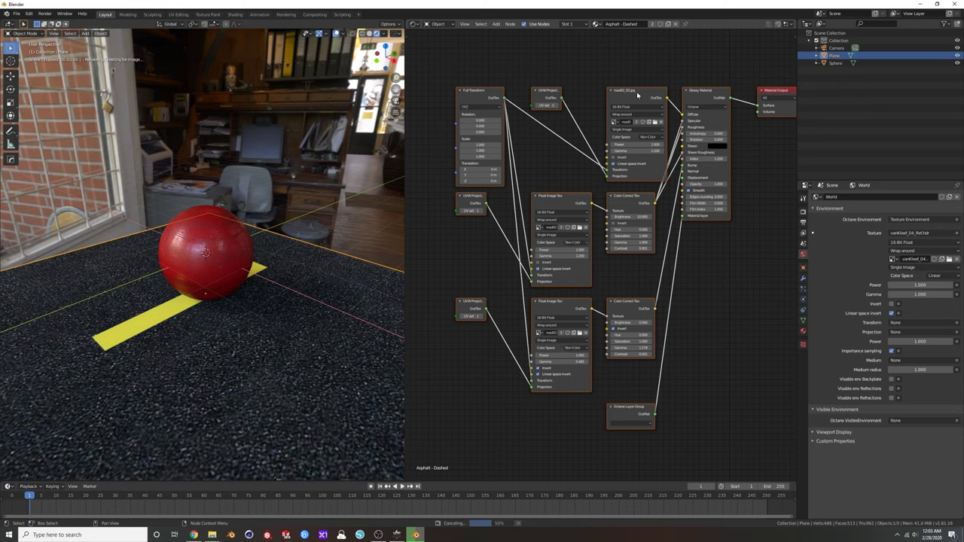
Shift the asphalt image node that feeds Diffuse and restart the viewport render by switching to solid shading and back.
left_click_drag(637, 94, 626, 87)
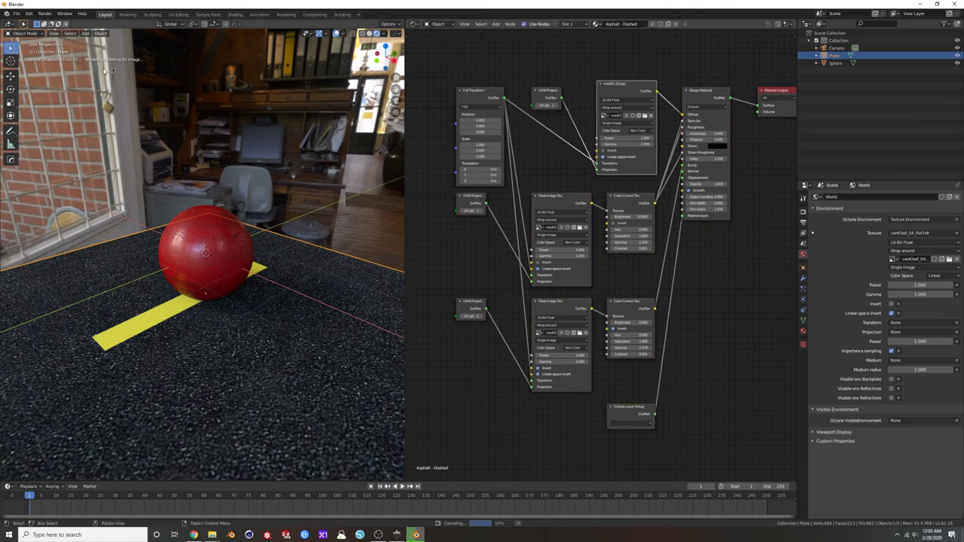
middle_click_drag(228, 258, 302, 127)
left_click(370, 35)
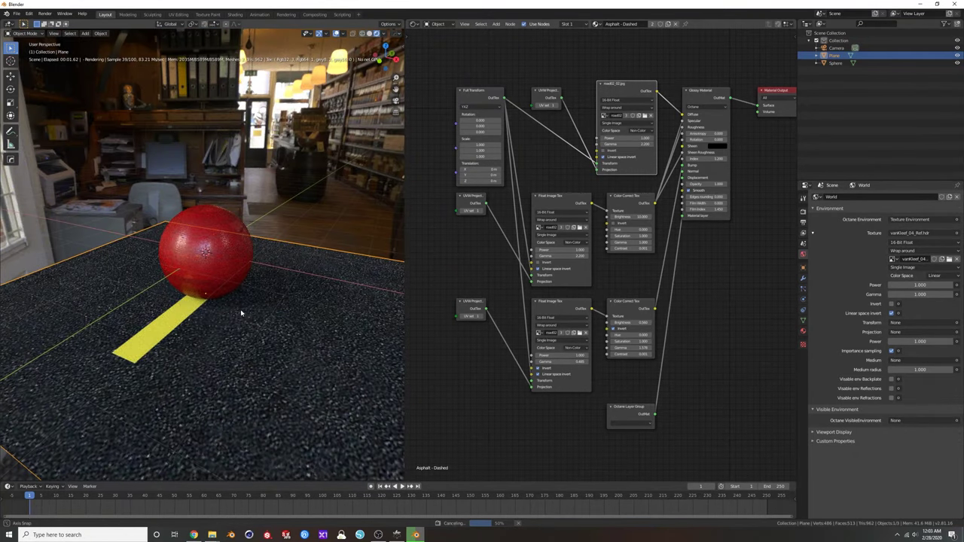
Make the diffuse road image a single-user copy and set its color space to sRGB.
middle_click_drag(241, 314, 268, 318)
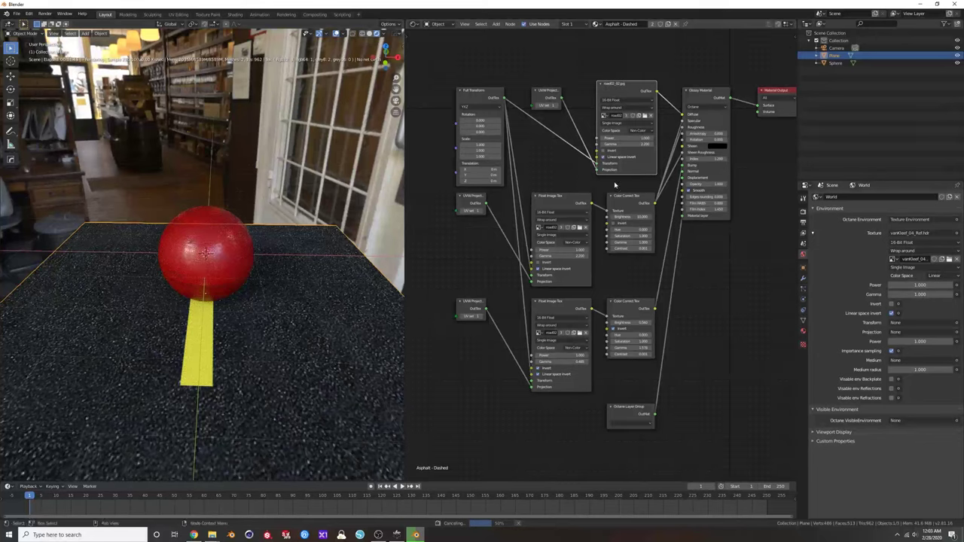
left_click(625, 116)
left_click(639, 131)
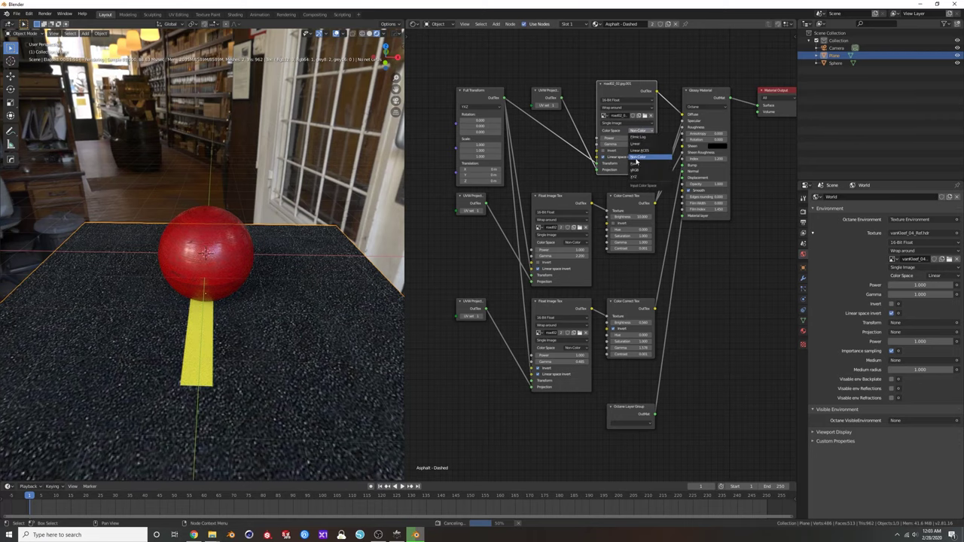
left_click(634, 165)
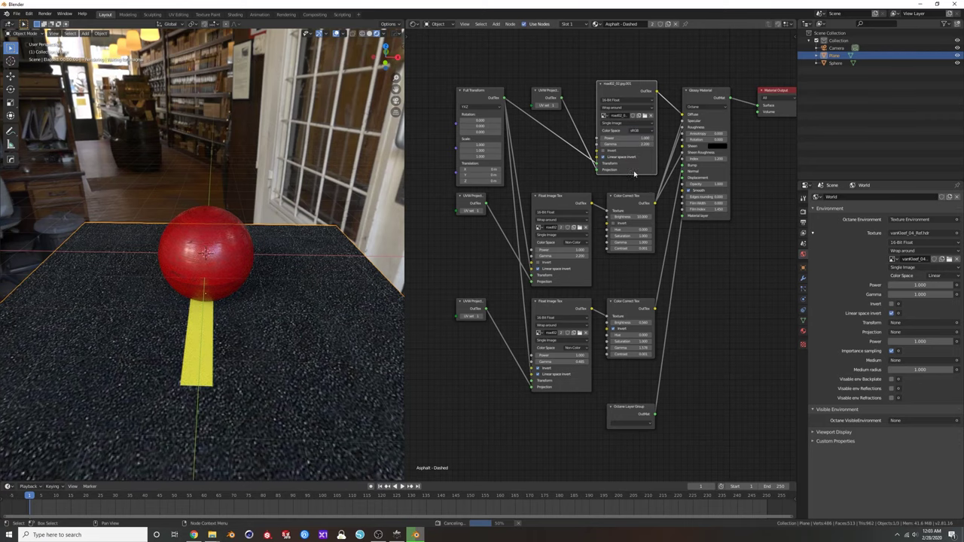
Move the asphalt material's Full Transform node clear of the other nodes and reduce its scale so the dashed pattern repeats smaller.
middle_click_drag(196, 302, 286, 299)
scroll(452, 264, "down", 3)
left_click_drag(503, 136, 392, 217)
middle_click_drag(230, 296, 217, 265)
scroll(217, 264, "up", 2)
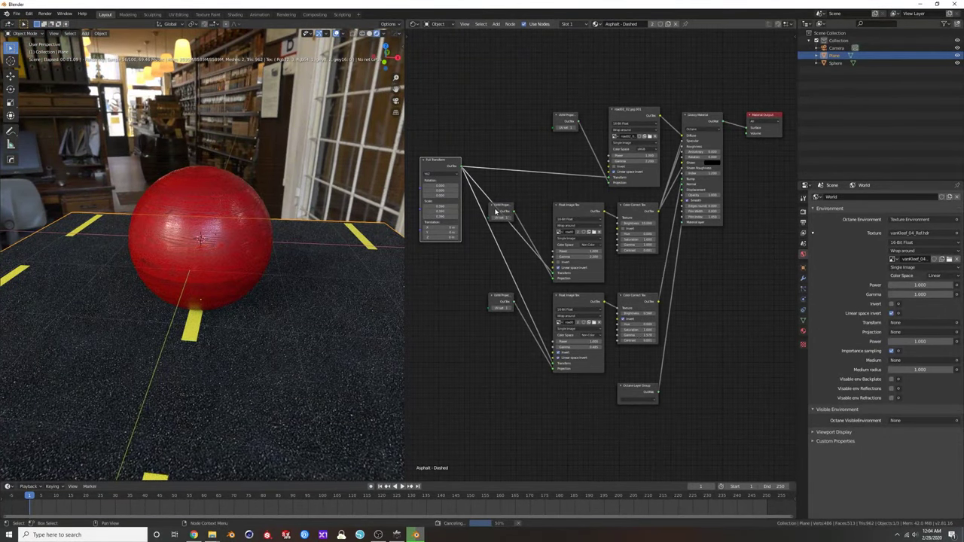
Bring back the Octane DB window, collapse the Stone category and expand the Plastic category.
left_click_drag(963, 21, 547, 71)
scroll(657, 199, "up", 1)
scroll(668, 217, "up", 2)
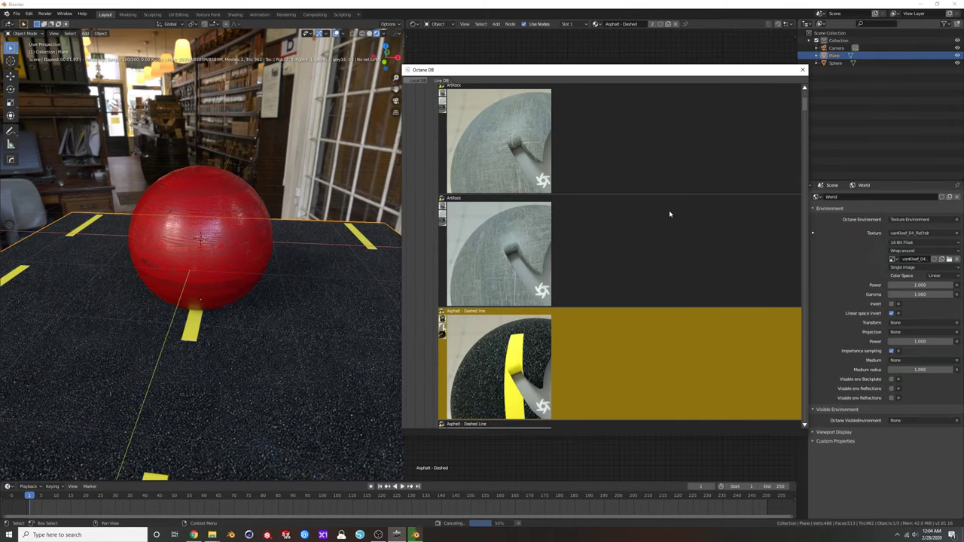
scroll(686, 233, "down", 5)
scroll(686, 233, "up", 5)
left_click_drag(805, 103, 807, 72)
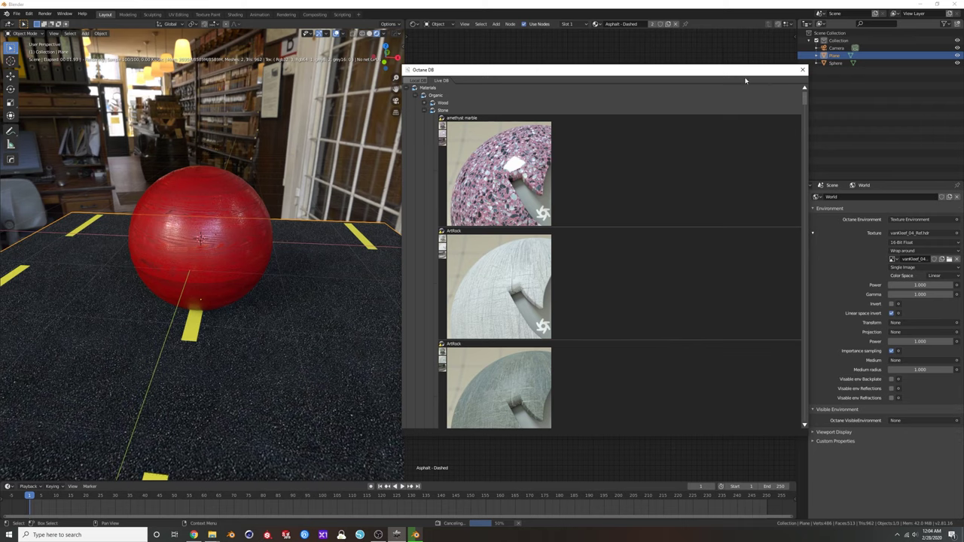
left_click(426, 111)
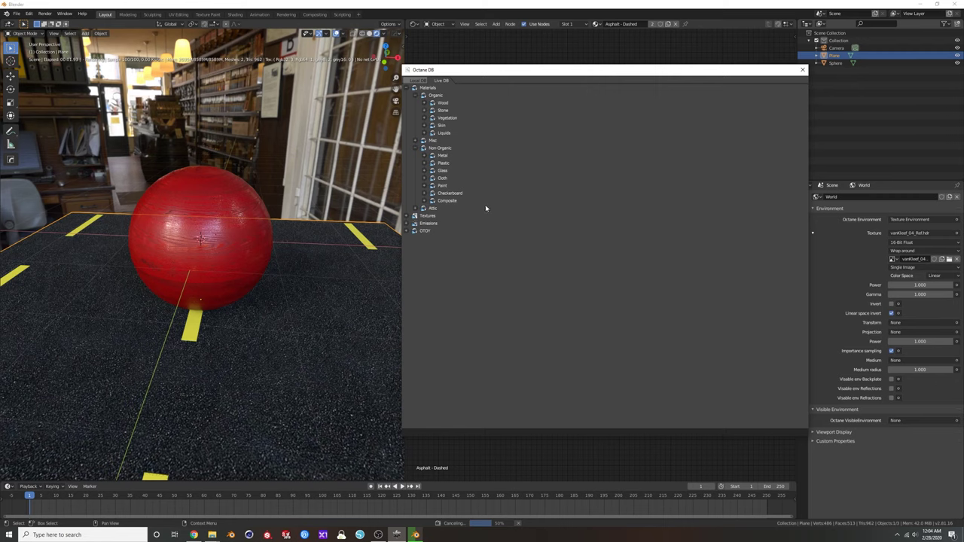
left_click(426, 163)
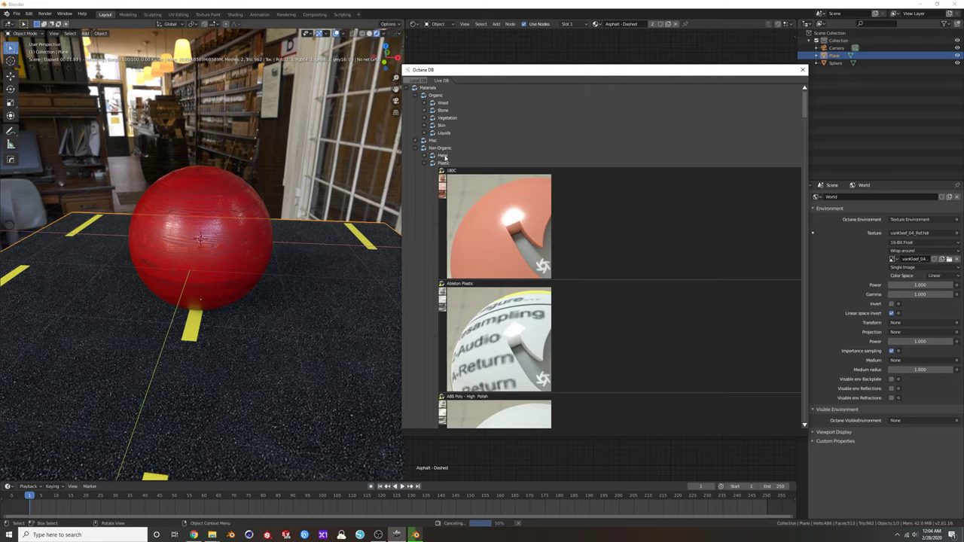
Find Plastic_Fabric among the Plastic materials and import it onto the sphere.
scroll(542, 287, "down", 15)
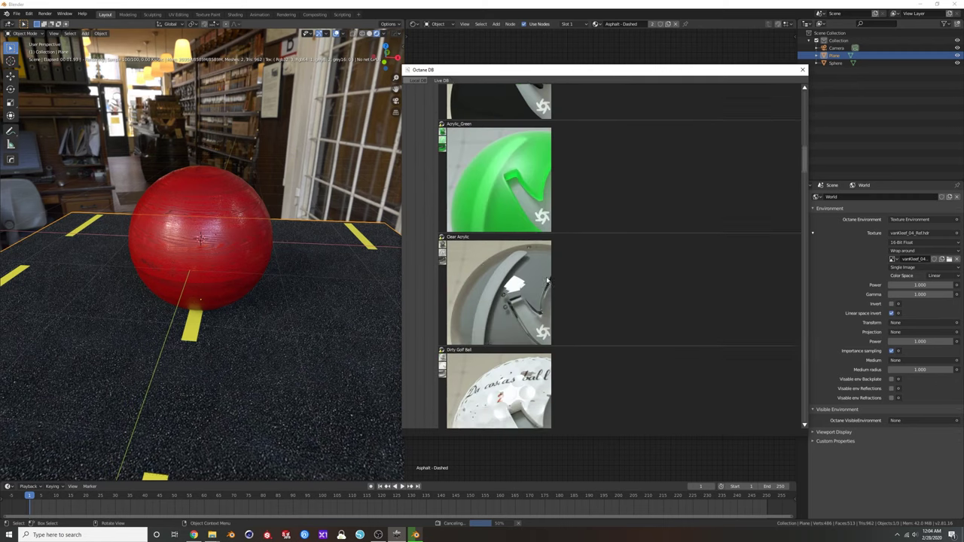
scroll(790, 178, "down", 5)
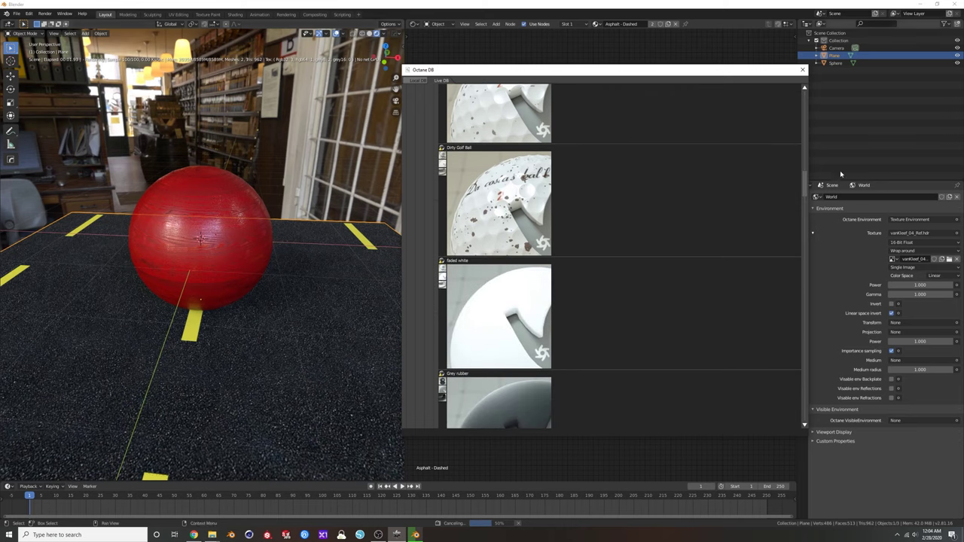
left_click_drag(807, 186, 804, 262)
left_click(461, 335)
left_click(233, 222)
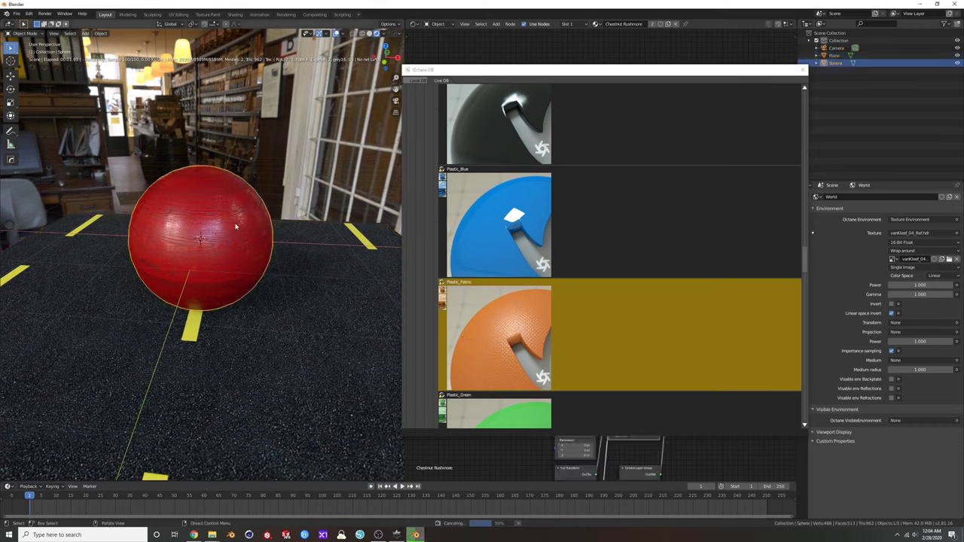
left_click(495, 344)
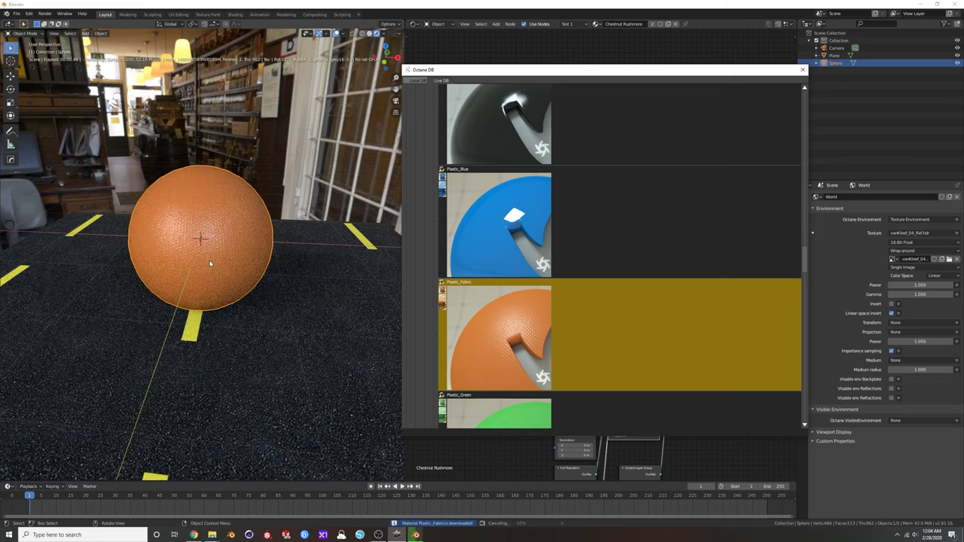
middle_click_drag(203, 229, 250, 208)
scroll(252, 219, "up", 3)
scroll(249, 208, "down", 2)
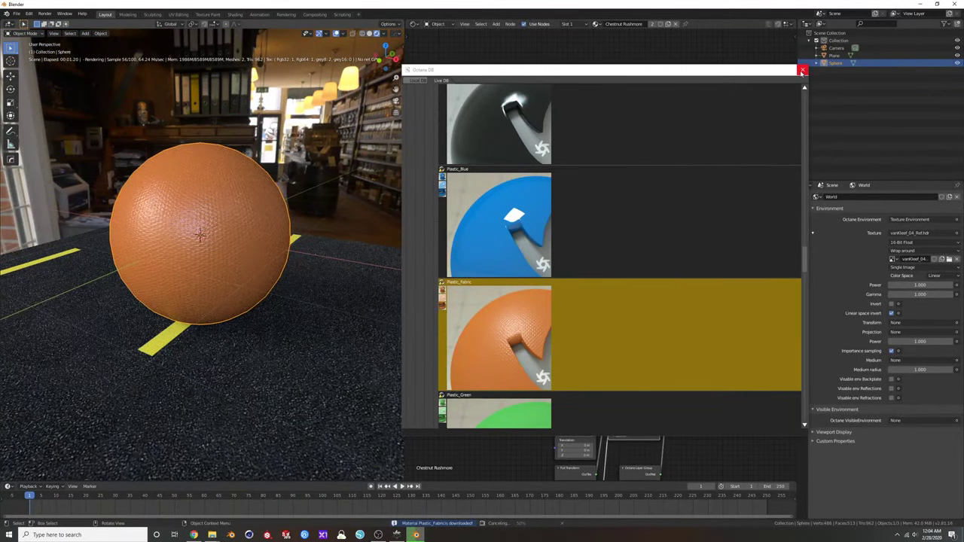
Collapse the Plastic, Non-Organic and Organic categories and expand the Misc category in Octane DB.
scroll(585, 262, "up", 10)
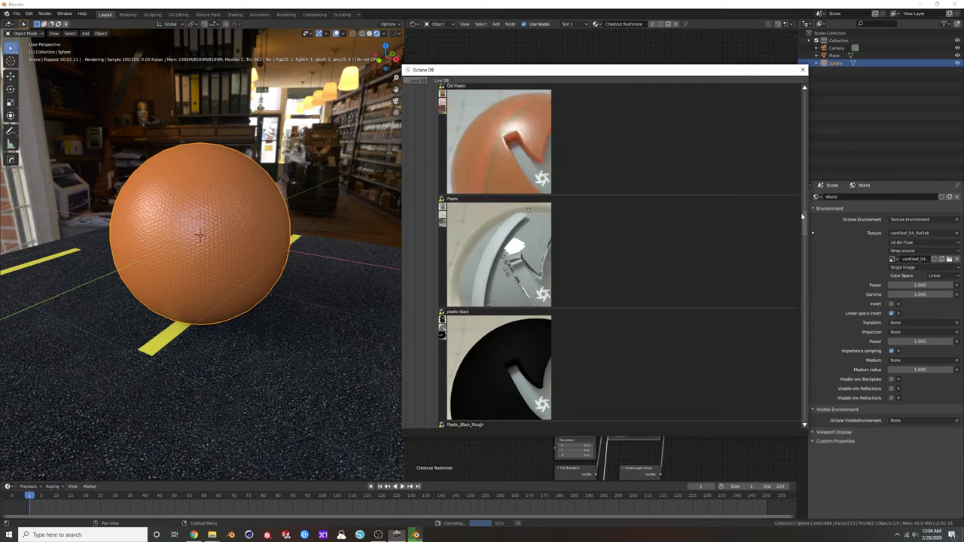
left_click_drag(800, 199, 797, 92)
left_click(423, 163)
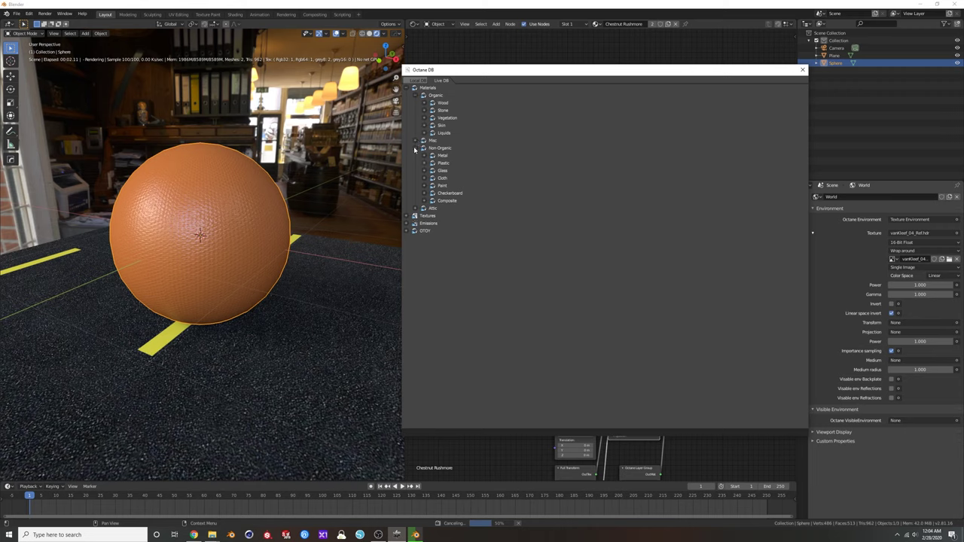
left_click(415, 149)
left_click(415, 96)
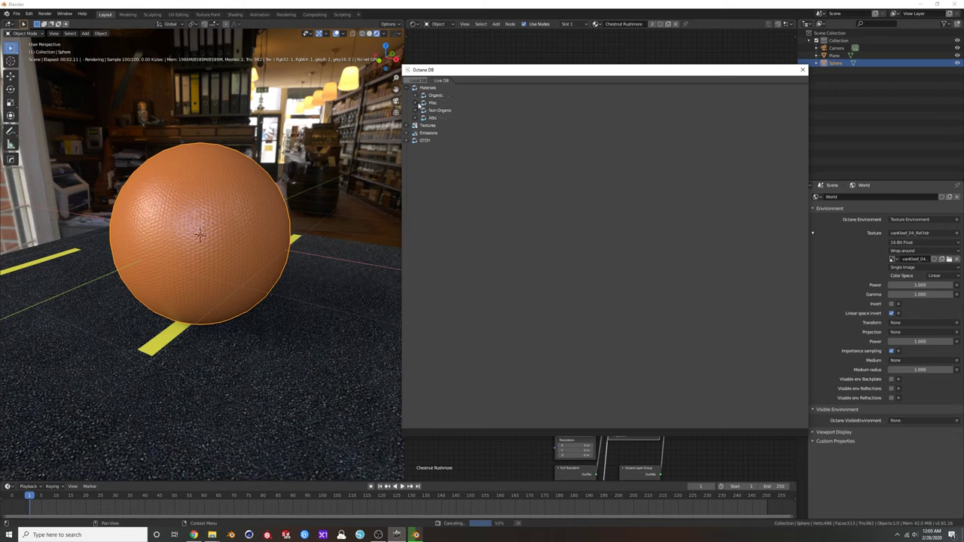
double_click(467, 105)
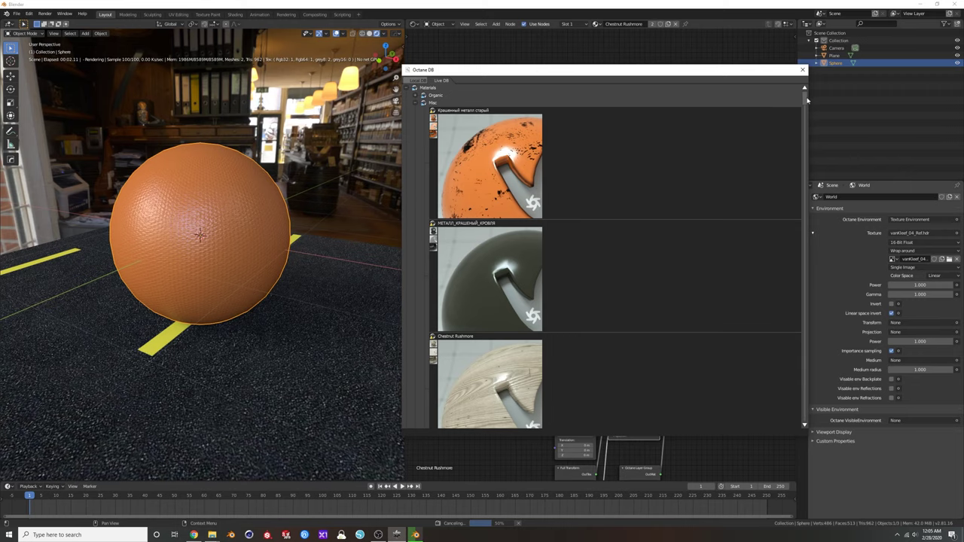
Find Hard_Chocolate among the Misc materials and import it onto the sphere.
left_click_drag(805, 101, 807, 171)
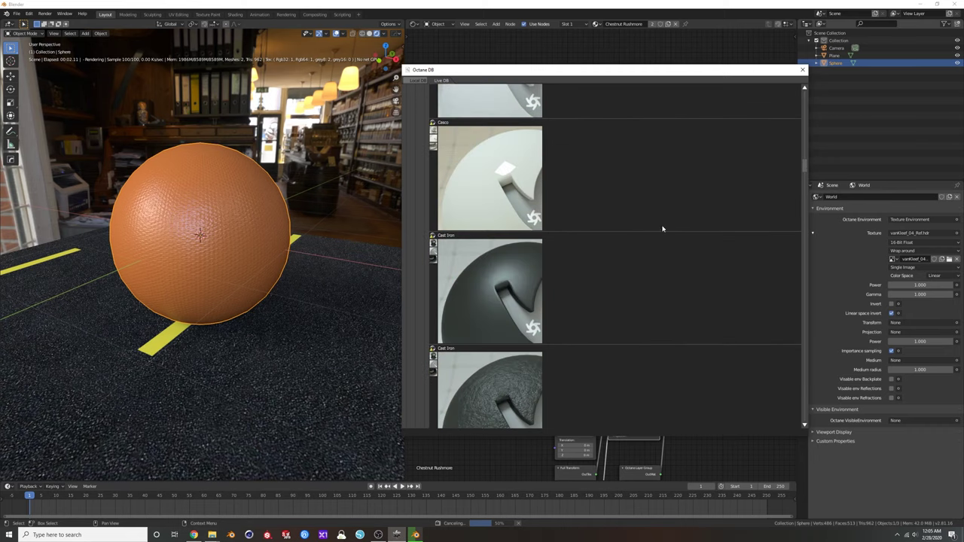
scroll(653, 235, "down", 10)
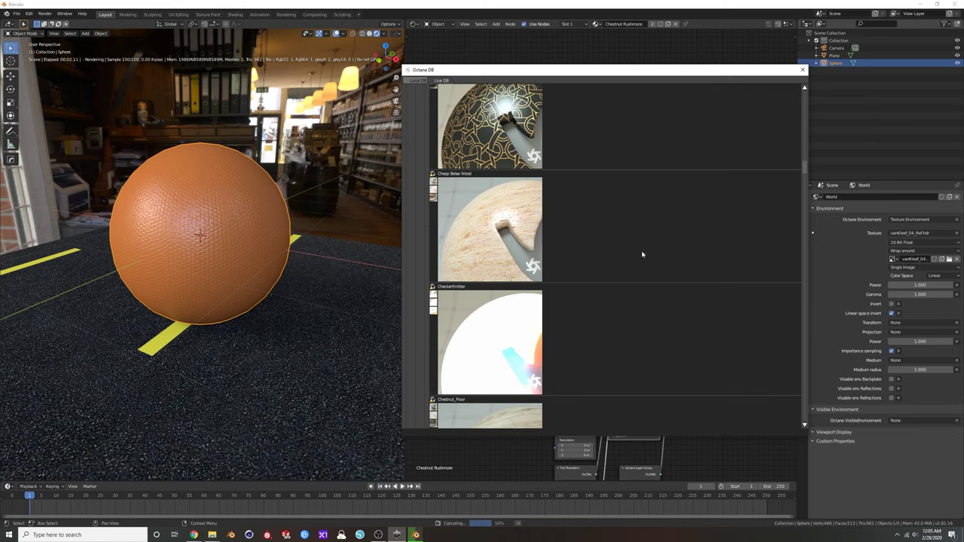
scroll(641, 255, "down", 5)
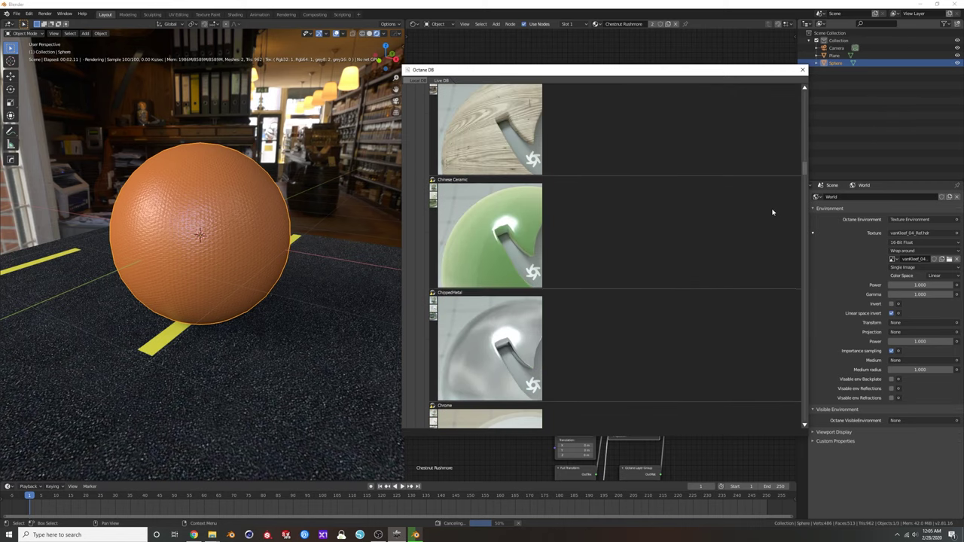
scroll(759, 217, "down", 1)
left_click_drag(804, 175, 803, 250)
scroll(641, 236, "up", 1)
left_click(495, 185)
scroll(601, 183, "up", 1)
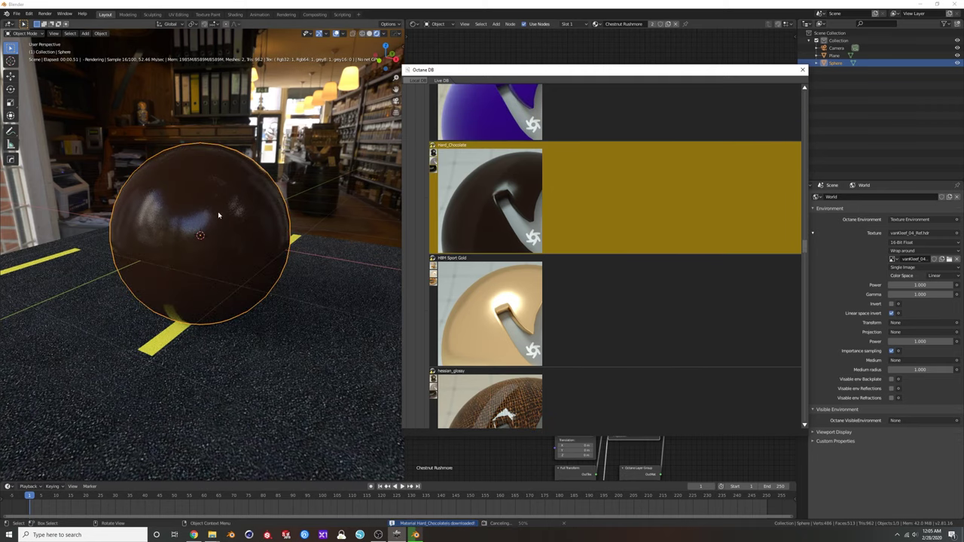
mouse_move(215, 204)
middle_mouse_down()
mouse_move(172, 201)
mouse_move(241, 204)
mouse_move(236, 245)
mouse_move(217, 202)
middle_mouse_up()
scroll(240, 236, "up", 5)
scroll(224, 191, "down", 5)
scroll(783, 242, "down", 1)
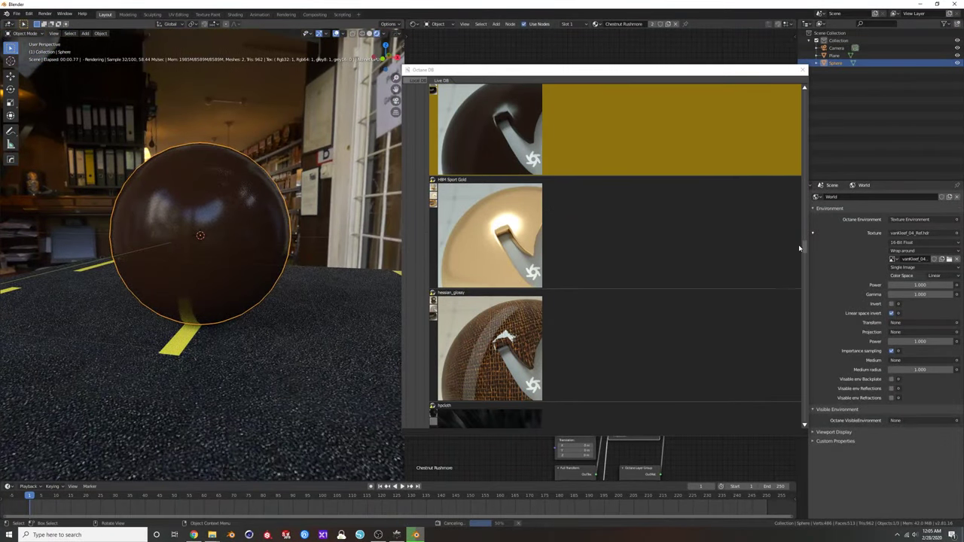
Browse further through the Misc materials, collapse the category and close the Octane DB window.
left_click_drag(805, 248, 806, 254)
scroll(805, 256, "down", 5)
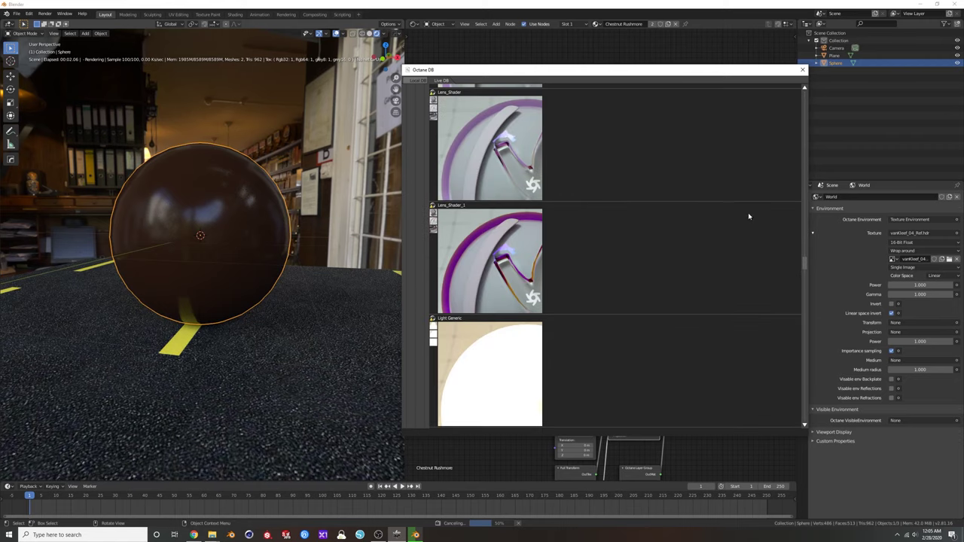
scroll(442, 106, "up", 10)
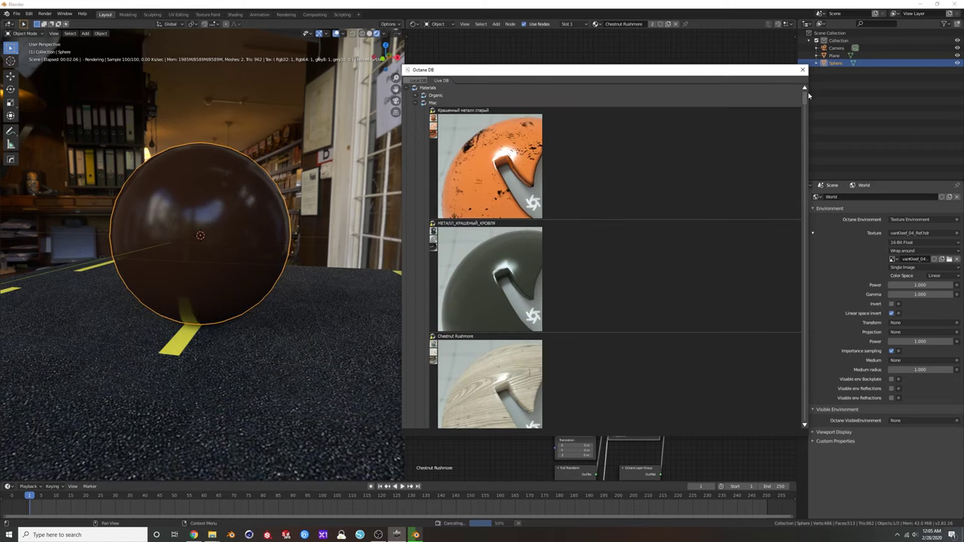
left_click(413, 106)
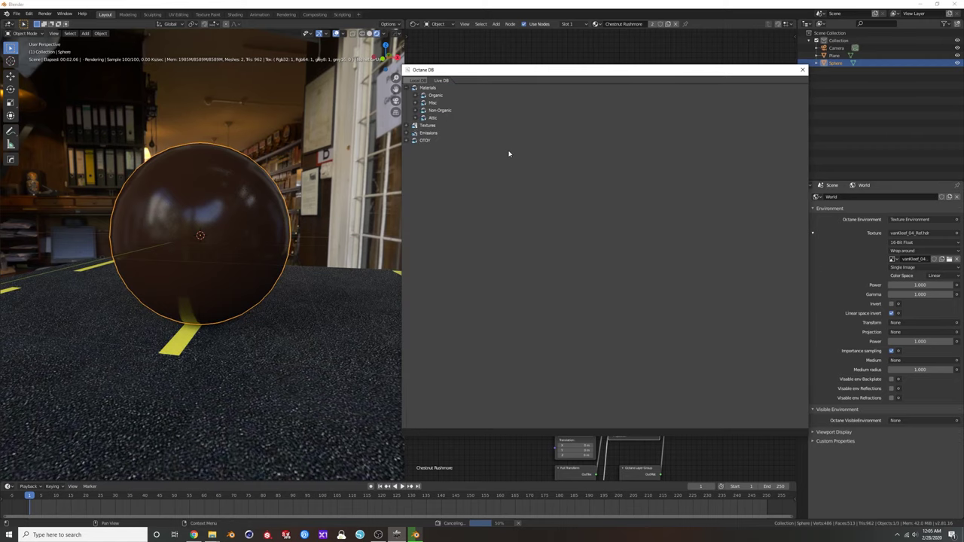
left_click(802, 72)
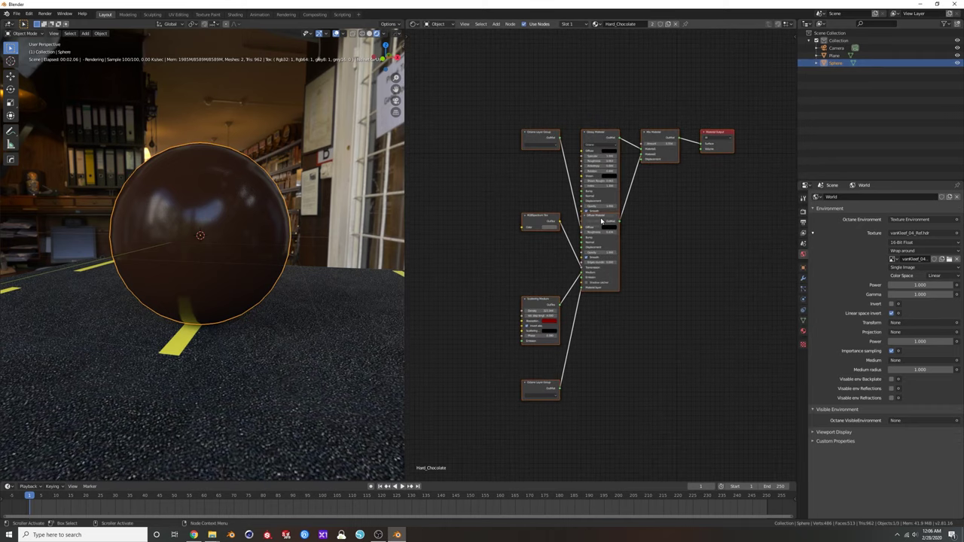
Spread out the overlapping Hard_Chocolate nodes so the Glossy Material, Diffuse Material and their input nodes stand apart.
left_click(606, 158)
left_click_drag(607, 163, 606, 119)
left_click_drag(598, 245, 534, 248)
left_click_drag(551, 330, 543, 321)
left_click_drag(553, 413, 544, 403)
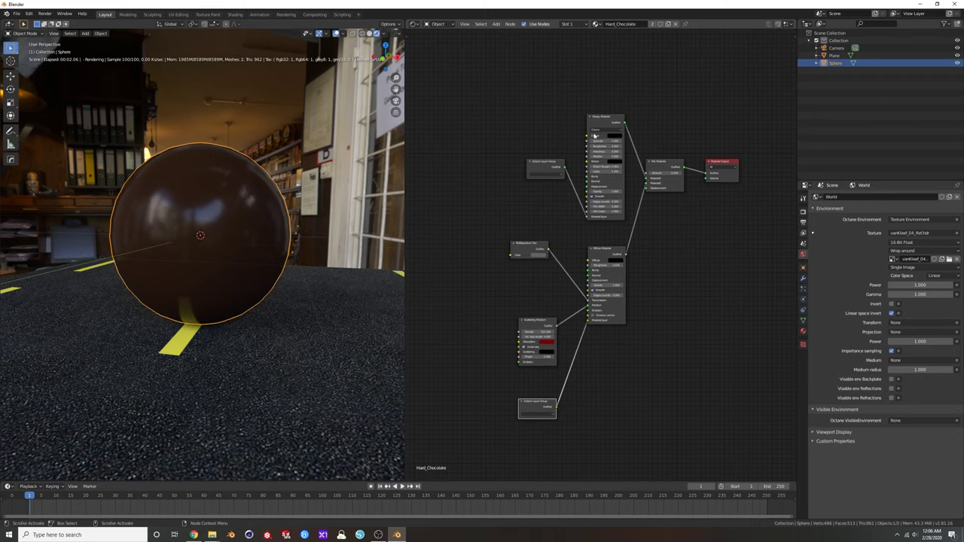
Reveal the Save As OctaneDB option in the Hard_Chocolate material's settings.
middle_click_drag(242, 251, 192, 198)
middle_click_drag(533, 298, 534, 286)
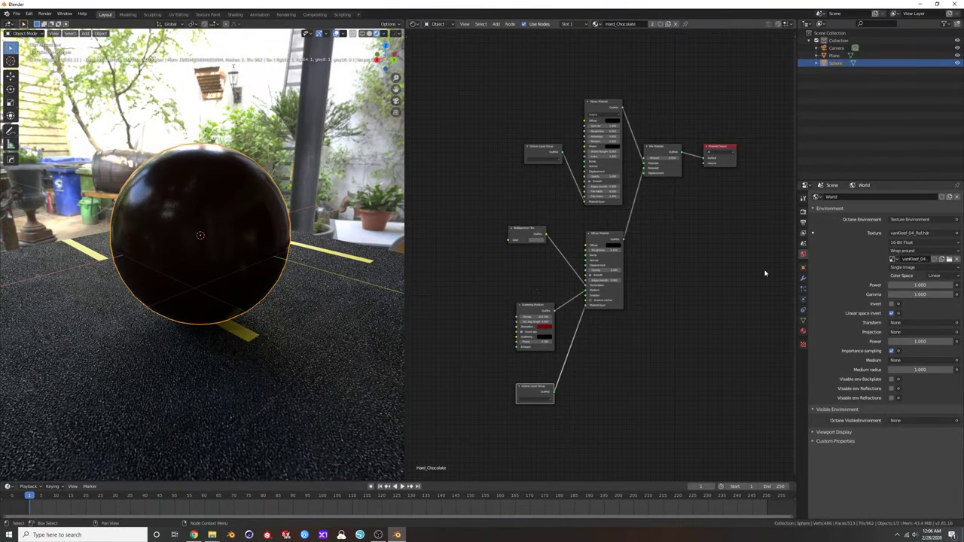
left_click(803, 331)
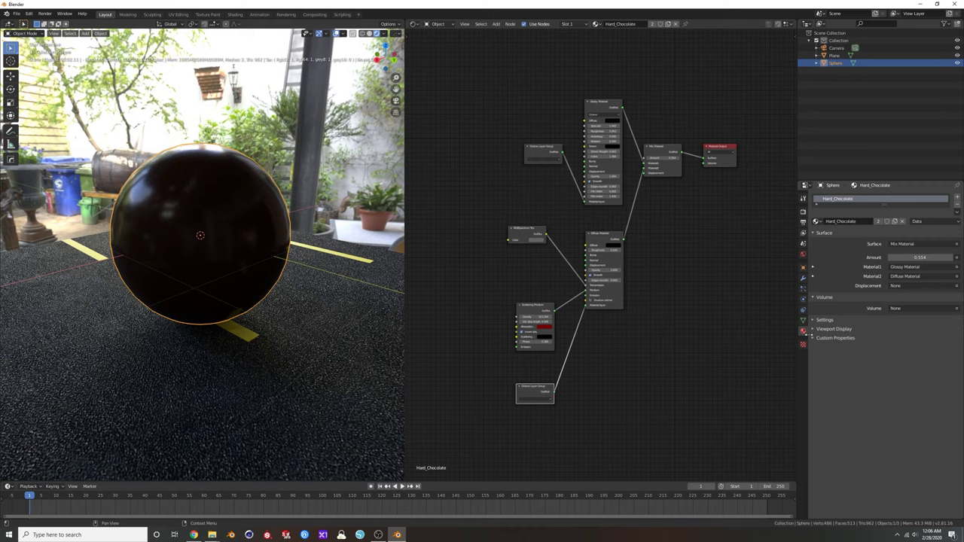
left_click(816, 320)
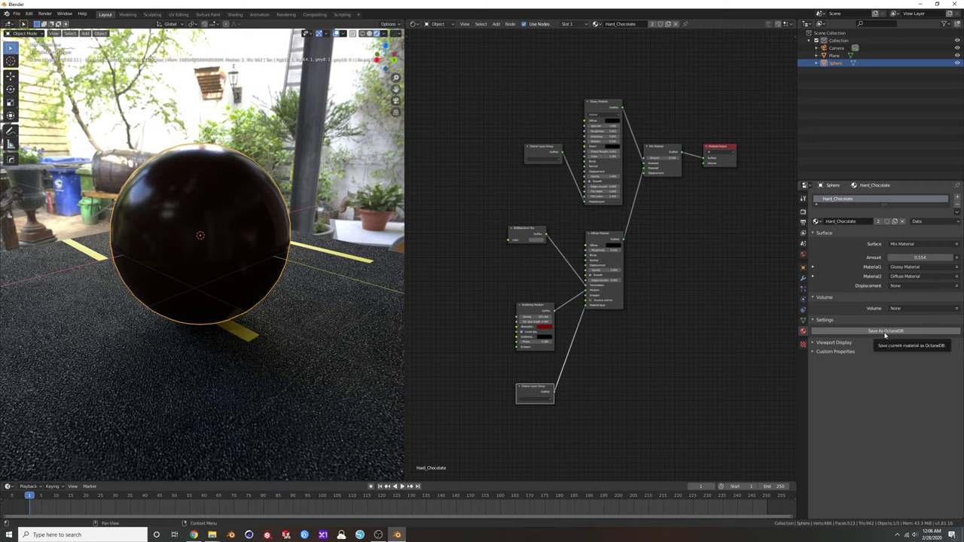
left_click(871, 333)
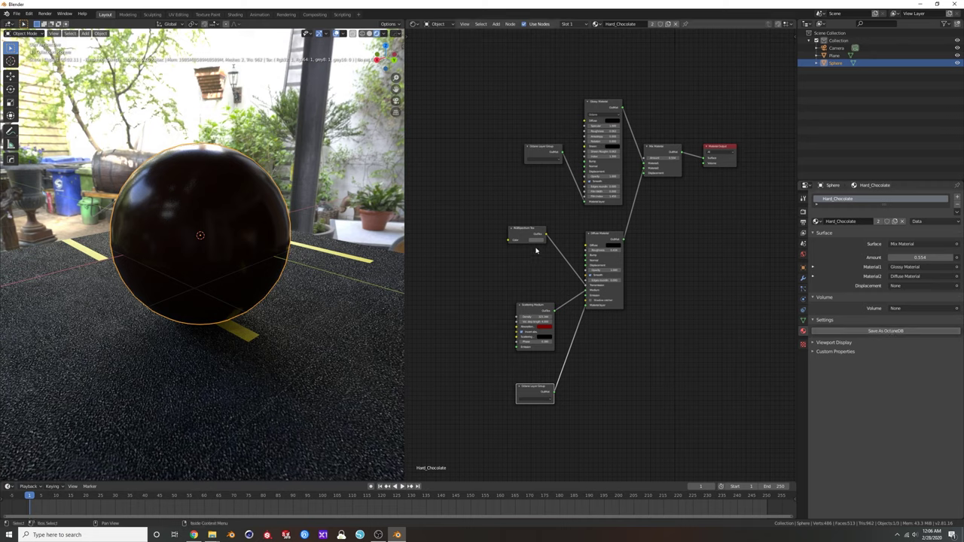
middle_click_drag(606, 230, 598, 228)
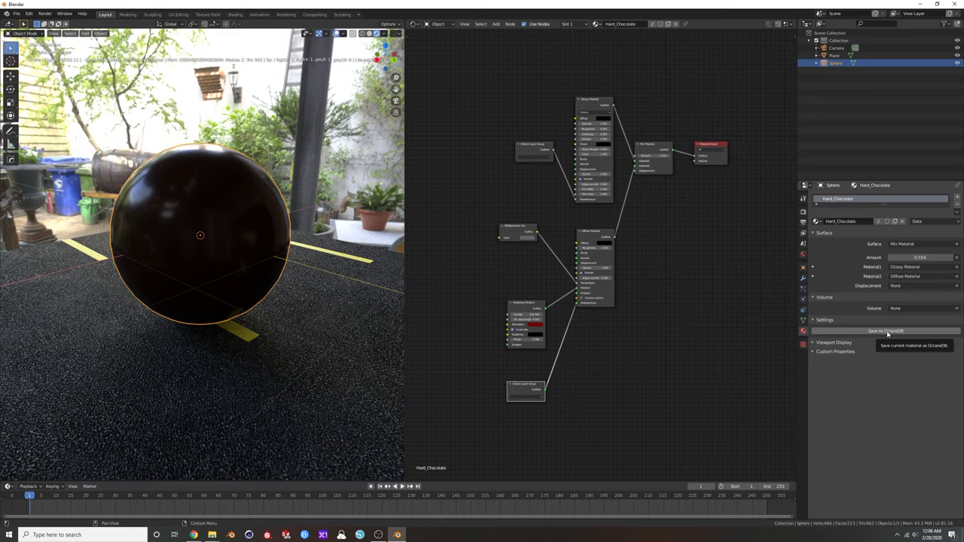
Shift the Octane Layer Group node that feeds the Glossy Material slightly away from it.
middle_click_drag(233, 200, 290, 218)
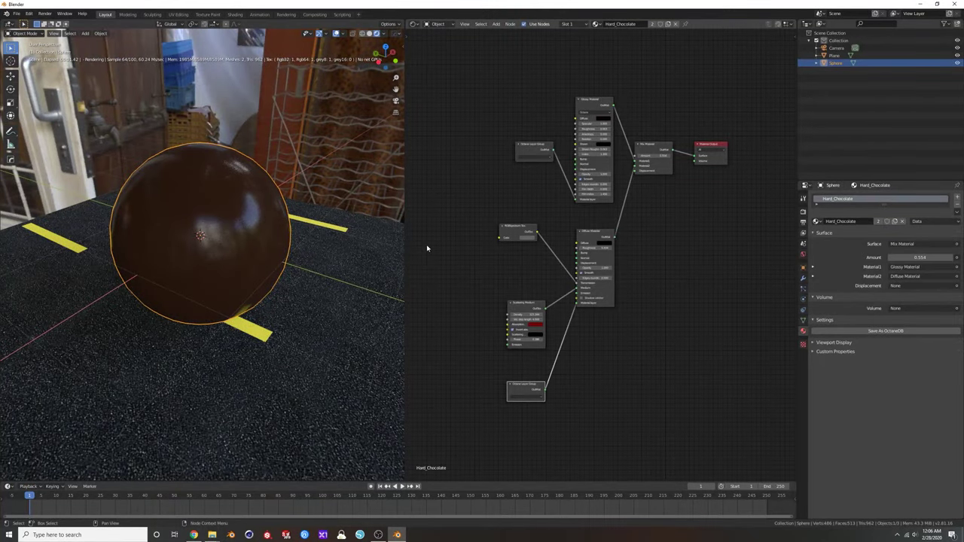
middle_click_drag(338, 264, 174, 239)
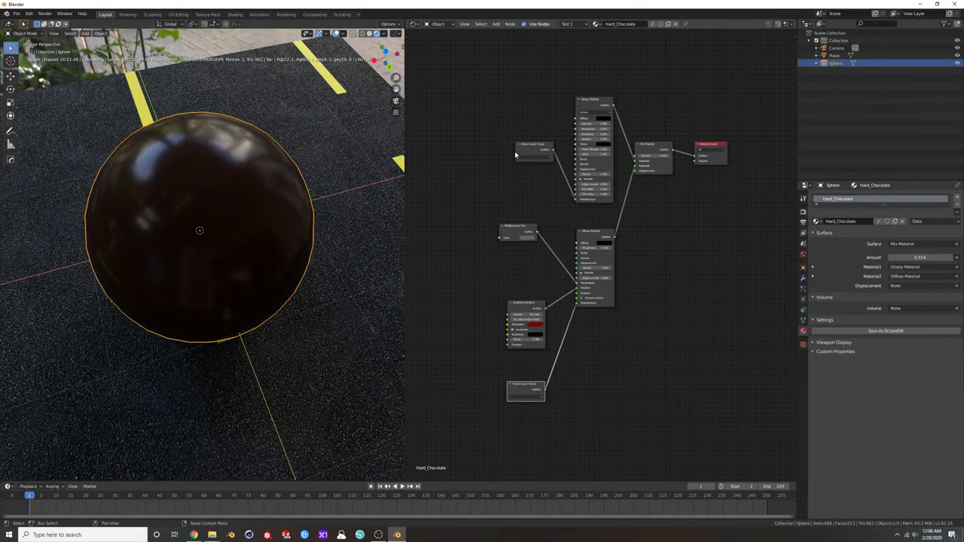
left_click_drag(533, 148, 523, 156)
Examine the rendered chocolate sphere on the asphalt plane from several angles and distances, along with its node layout.
scroll(330, 226, "down", 2)
middle_click_drag(330, 226, 199, 213)
scroll(219, 226, "up", 2)
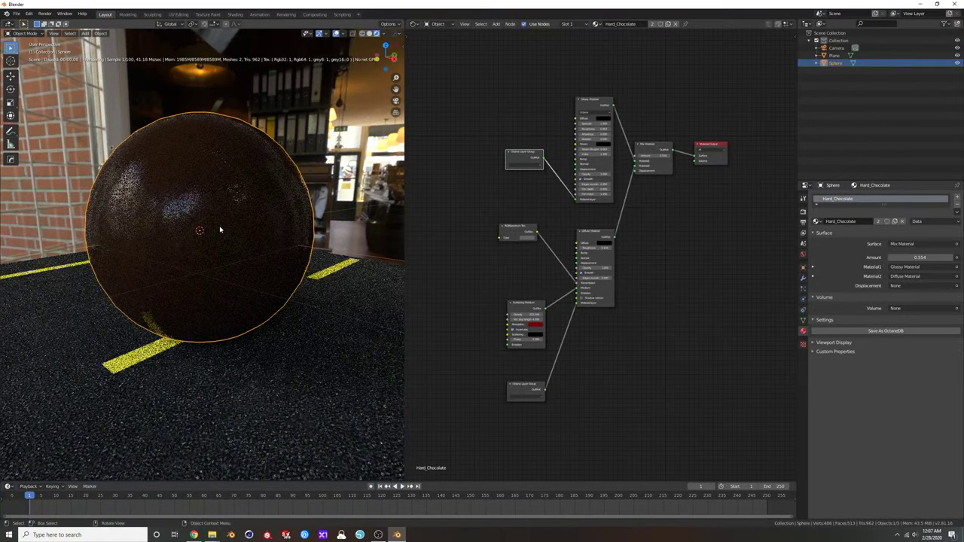
scroll(219, 226, "down", 1)
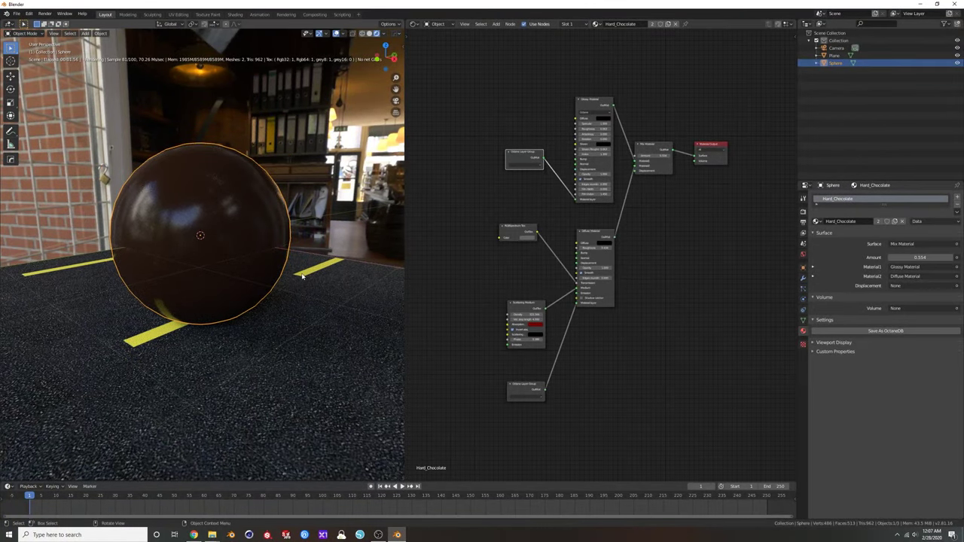
scroll(302, 272, "down", 2)
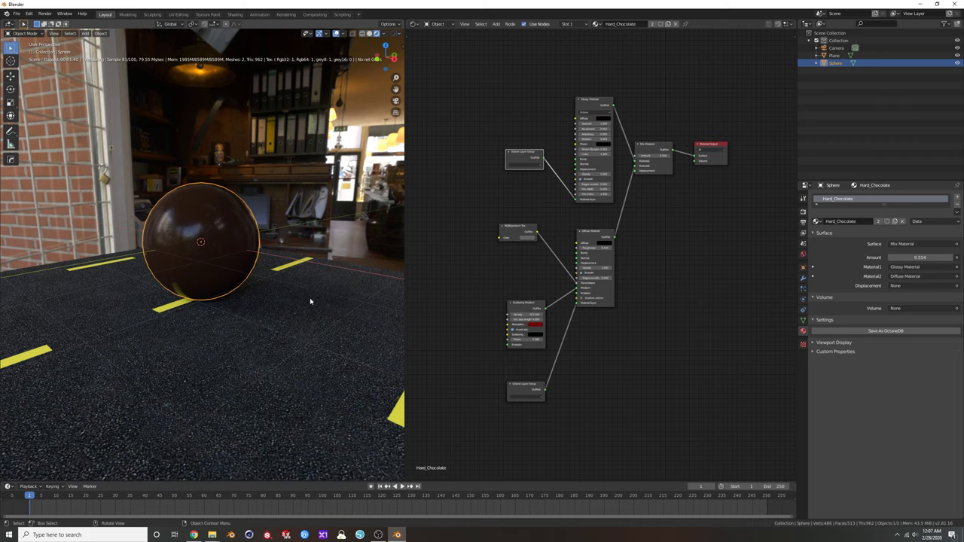
scroll(594, 244, "down", 3)
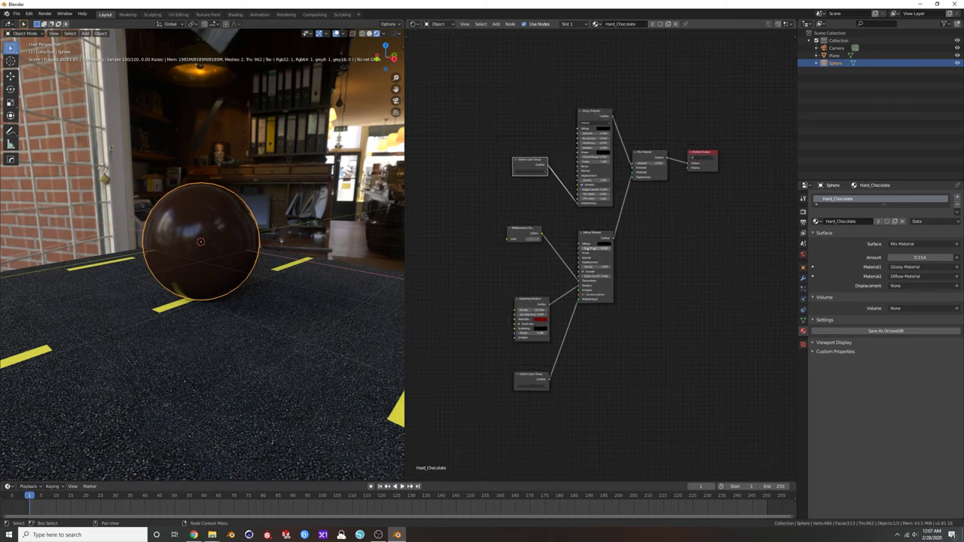
scroll(593, 242, "up", 2)
mouse_move(272, 269)
middle_mouse_down()
mouse_move(215, 263)
mouse_move(279, 262)
middle_mouse_up()
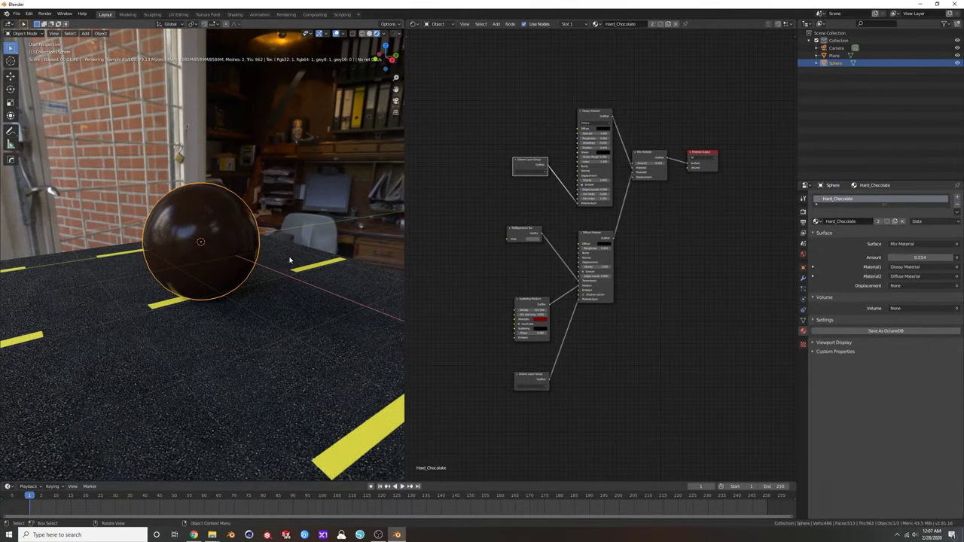
scroll(642, 229, "up", 1)
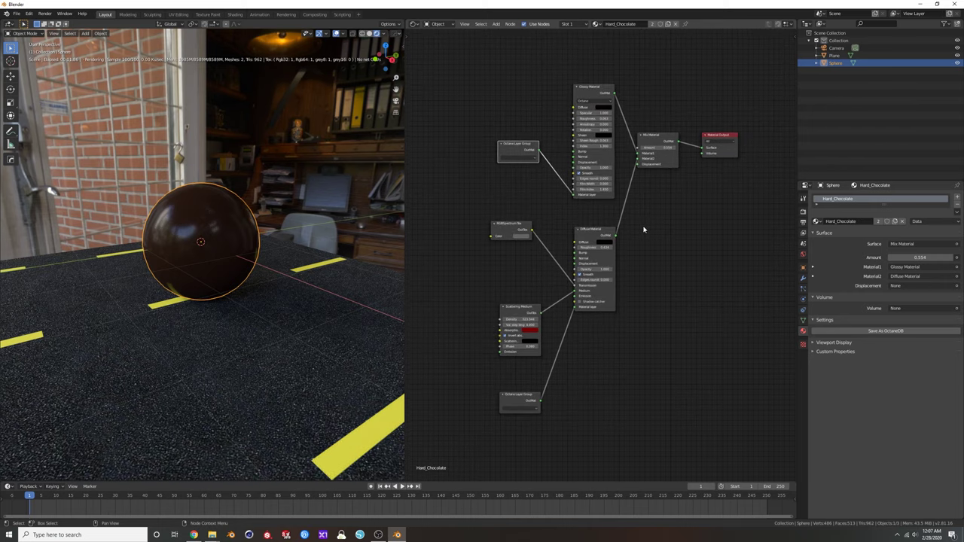